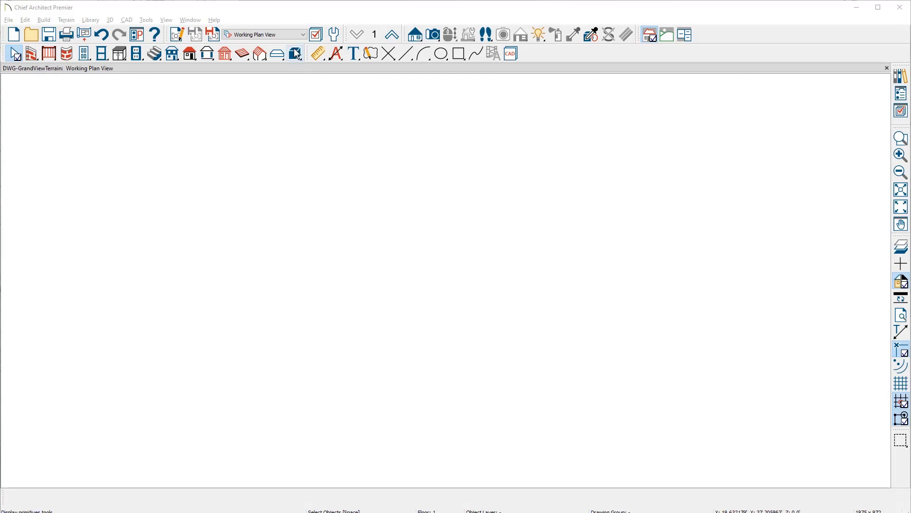
- Switch to the saved Plot Plan View with the terrain toolbar, then open the File menu
click(302, 34)
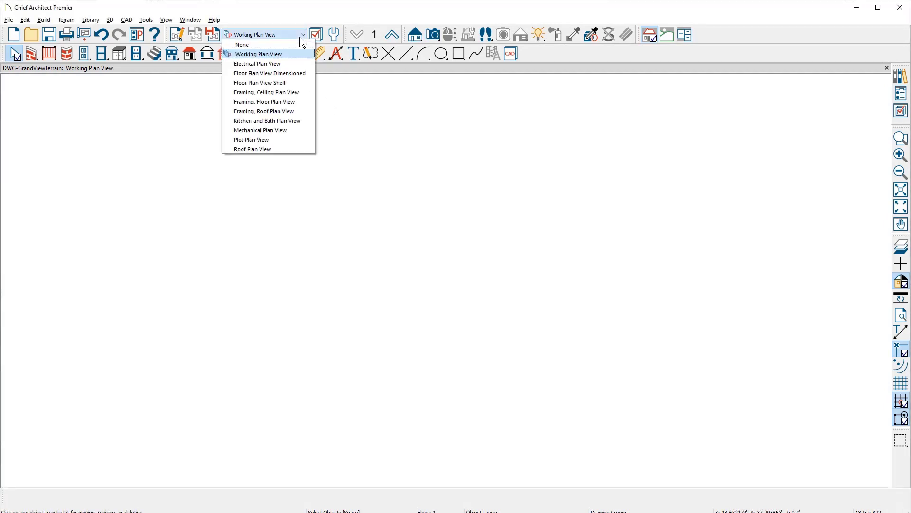
click(297, 139)
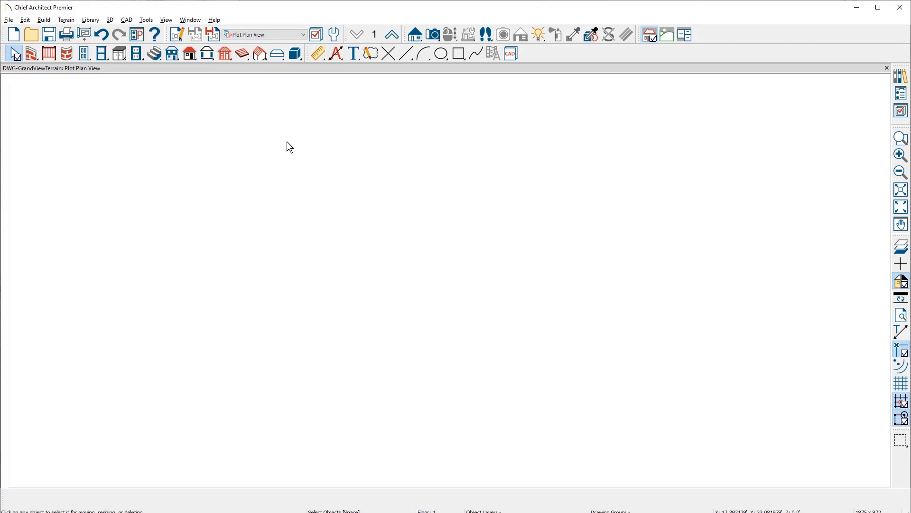
click(667, 34)
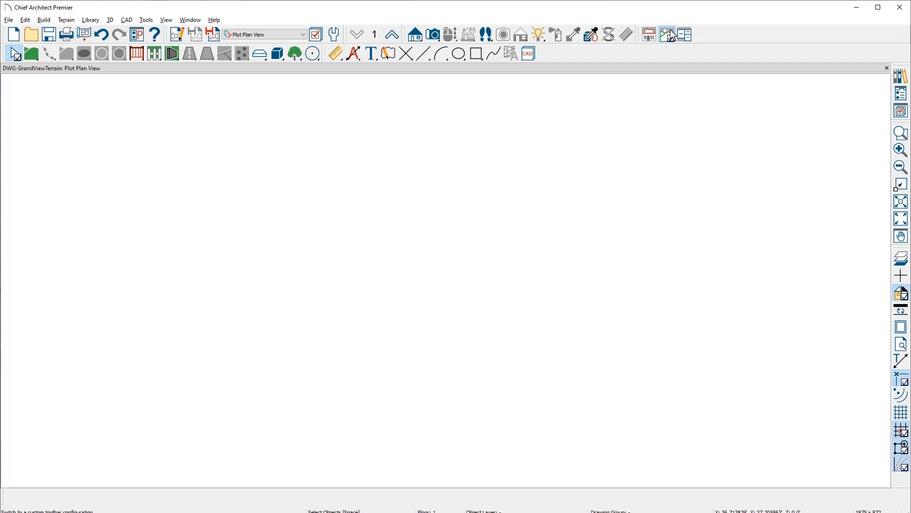
click(8, 19)
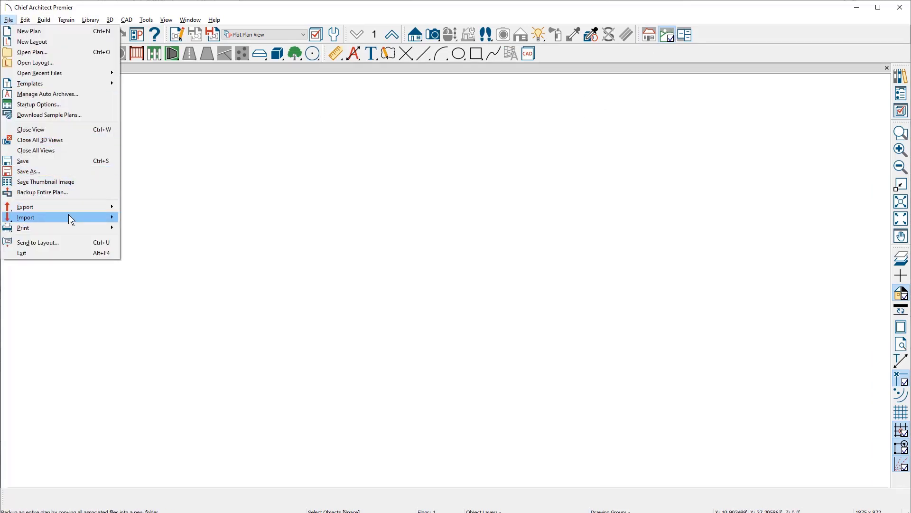
mouse_move(57, 218)
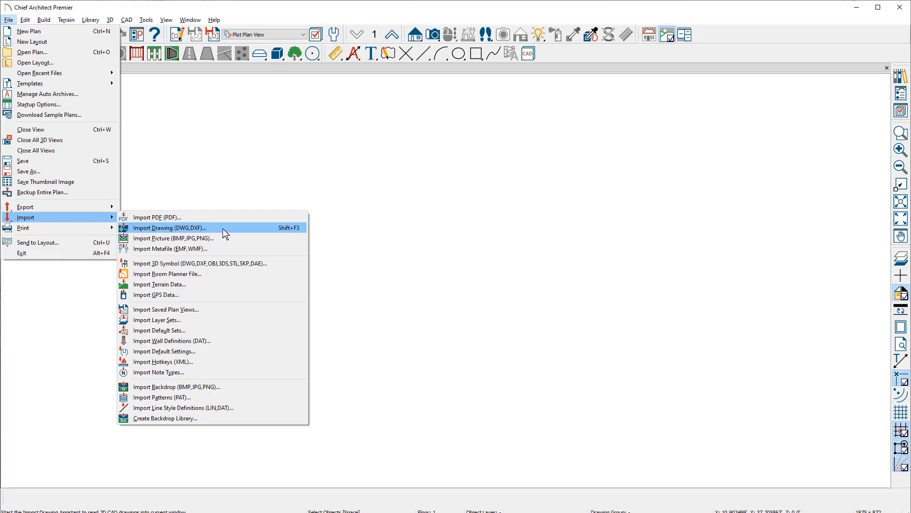
- Start Import Drawing (DWG, DXF), choose GrandView-TOPO.dwg, and advance to the layer list
click(223, 228)
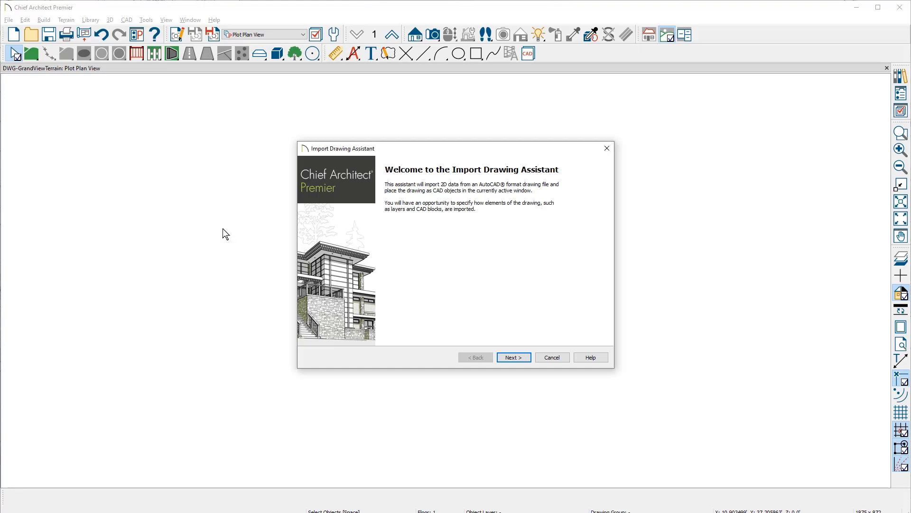
click(512, 357)
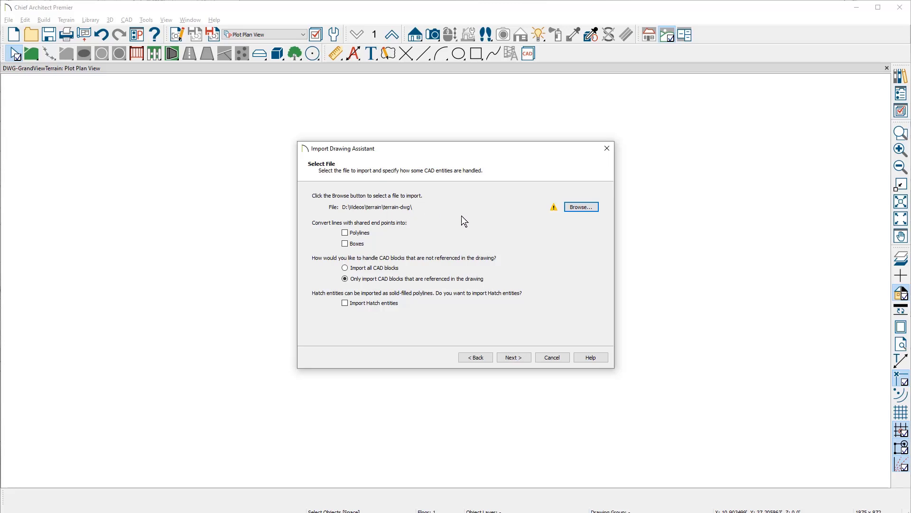
click(581, 207)
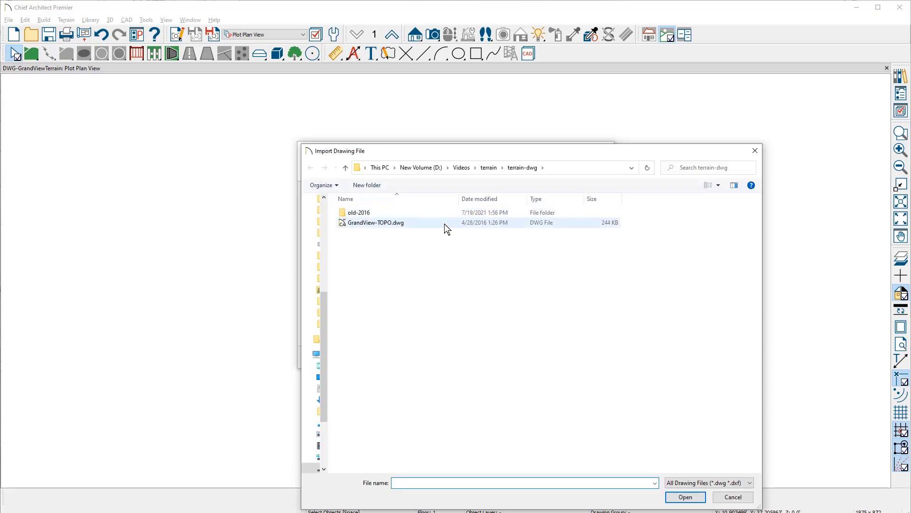
click(431, 226)
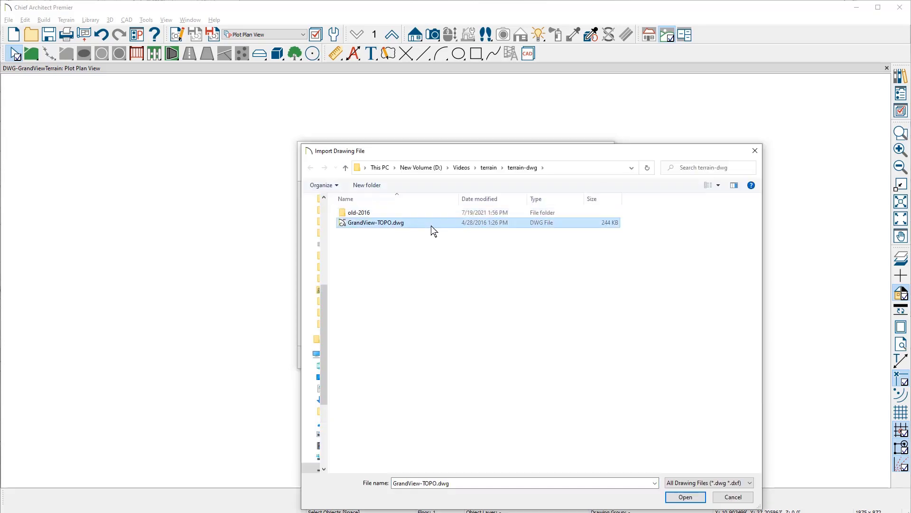
click(683, 497)
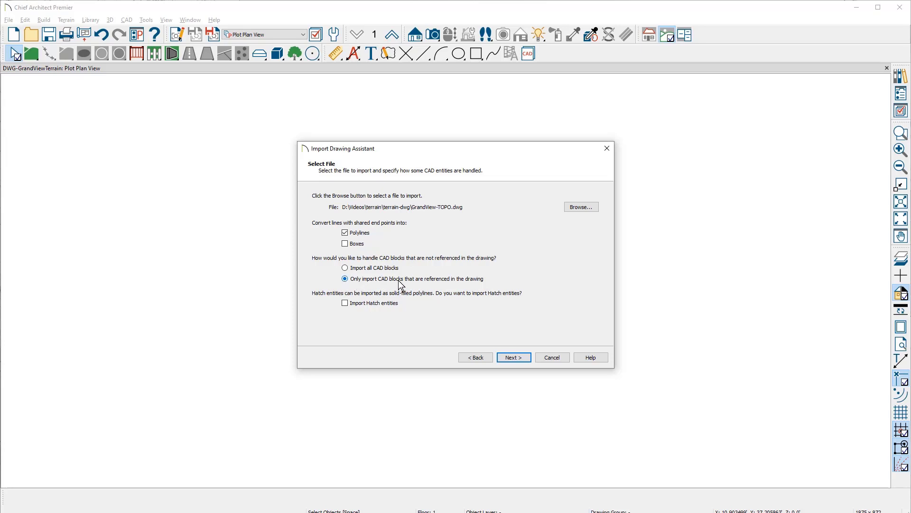
click(514, 356)
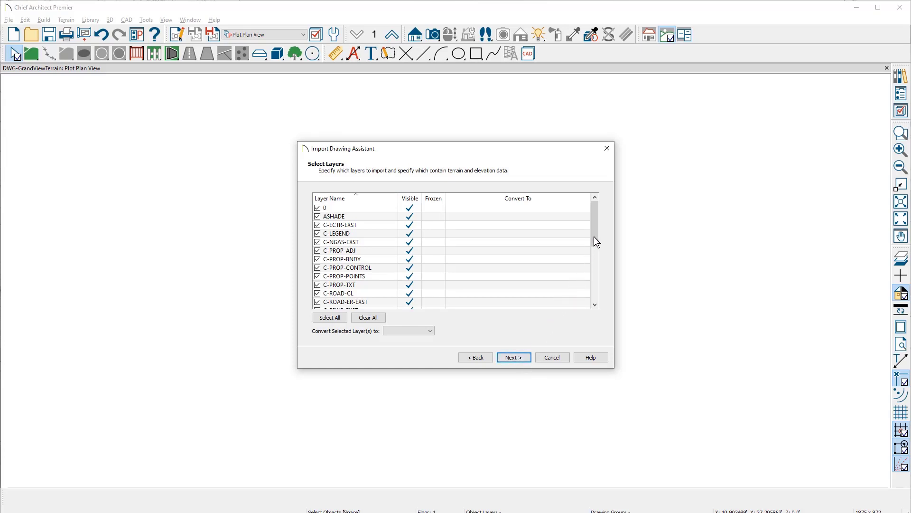
mouse_move(595, 235)
mouse_down()
mouse_move(596, 289)
mouse_move(596, 224)
mouse_up()
- Set the C-PROP-BNDY layer to convert to Terrain Perimeter
click(365, 258)
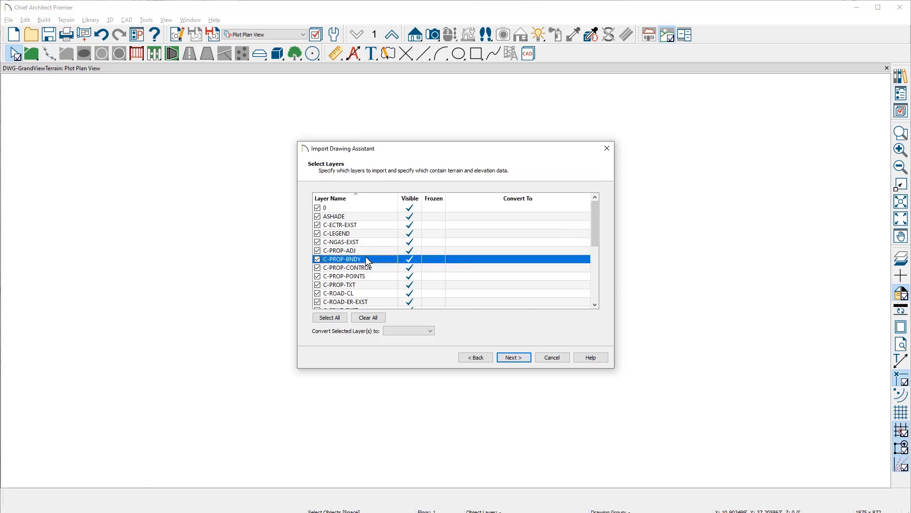
click(430, 330)
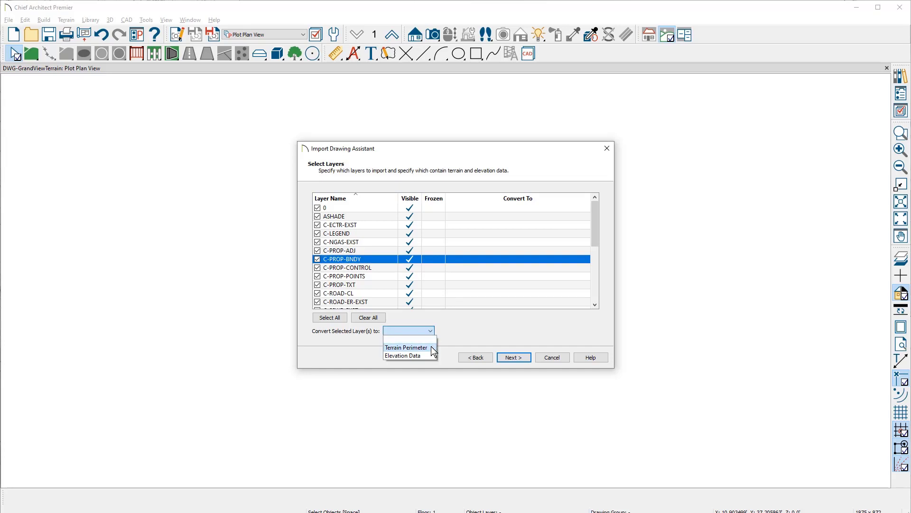
click(407, 347)
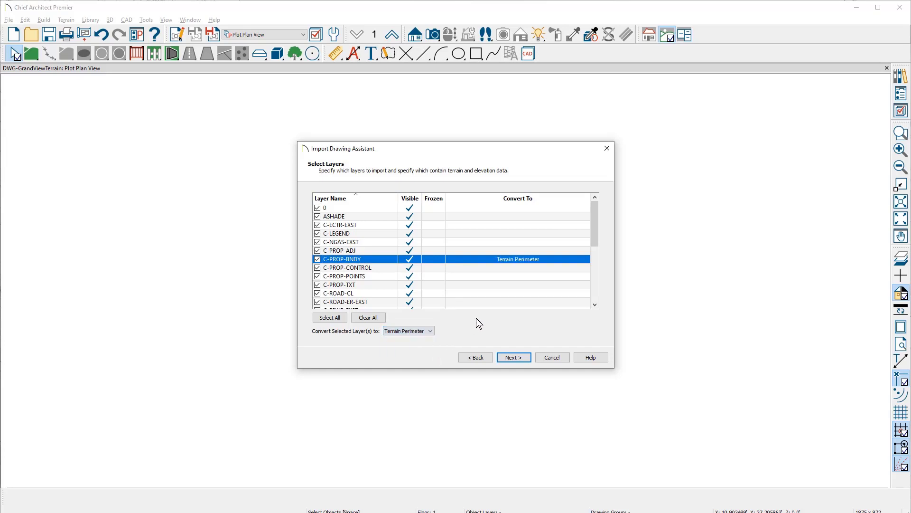
click(594, 304)
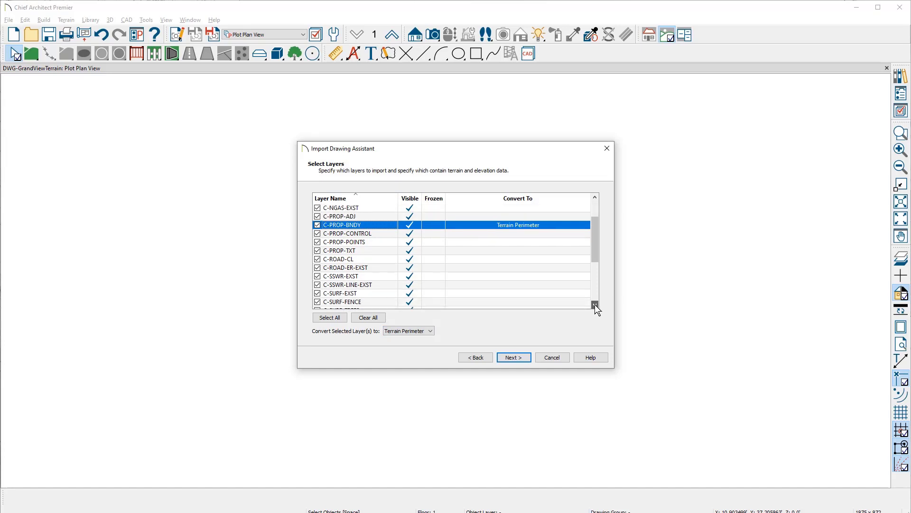
click(594, 304)
click(594, 304)
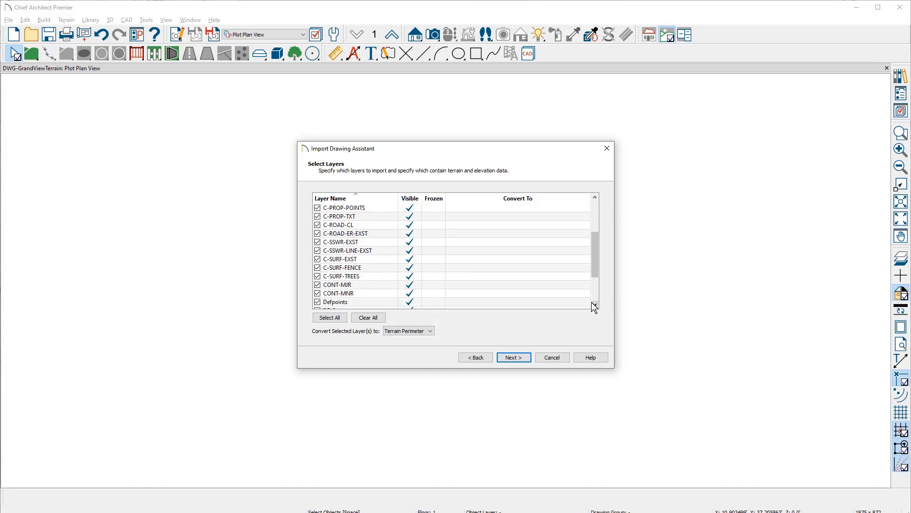
- Set the CONT-MJR layer to convert to Elevation Data and continue to layer mapping
click(367, 284)
click(409, 330)
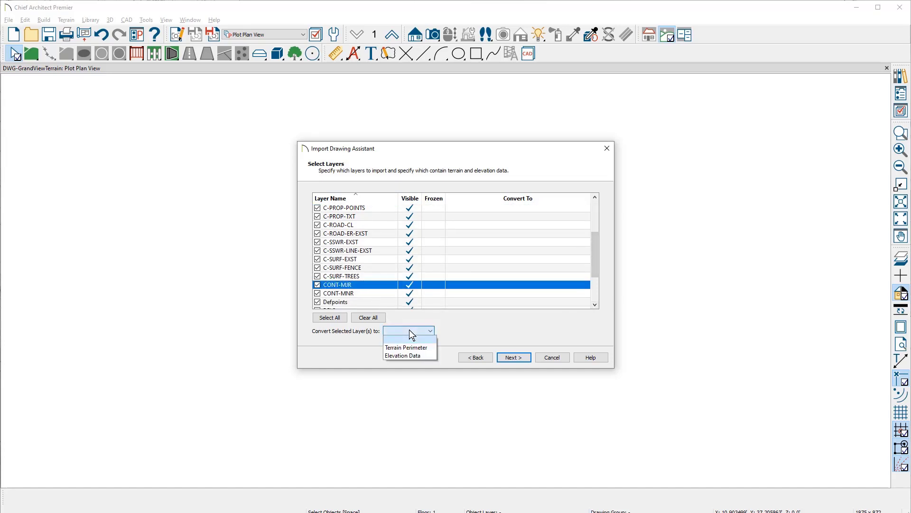
click(419, 355)
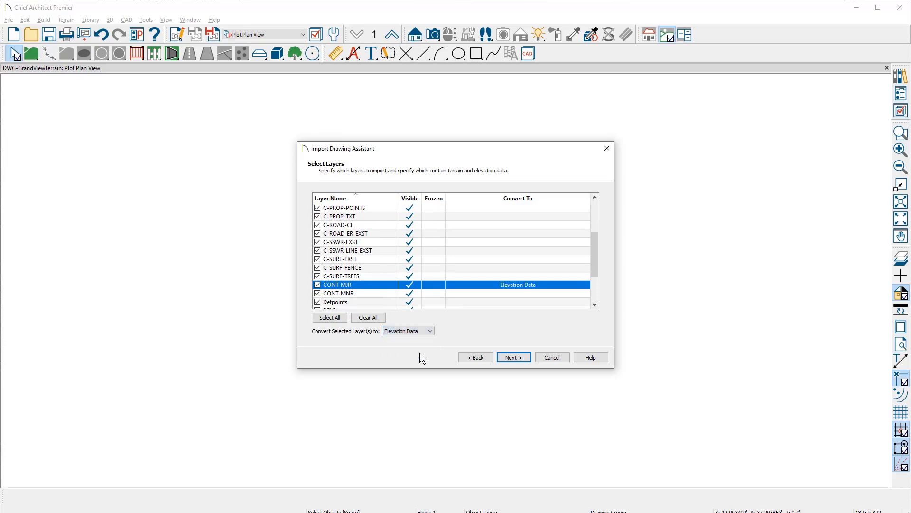
mouse_move(594, 267)
mouse_down()
mouse_move(592, 286)
mouse_move(595, 234)
mouse_up()
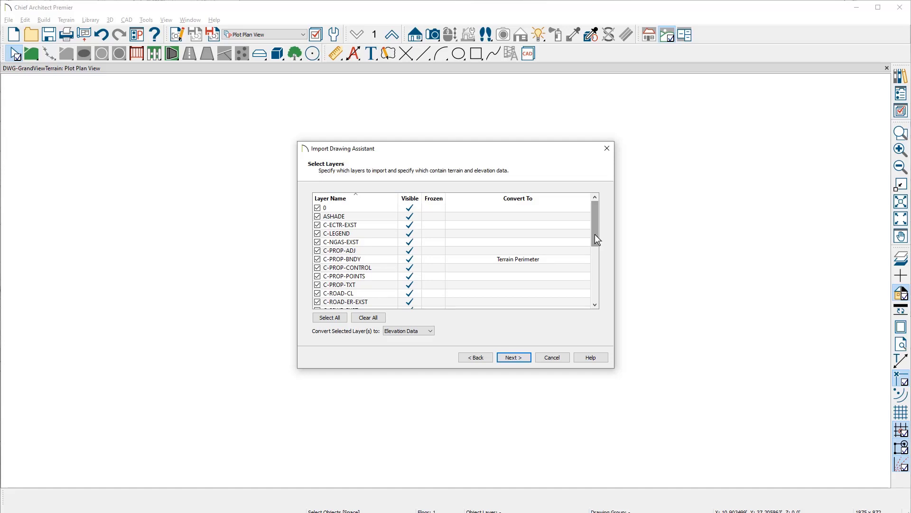
click(513, 357)
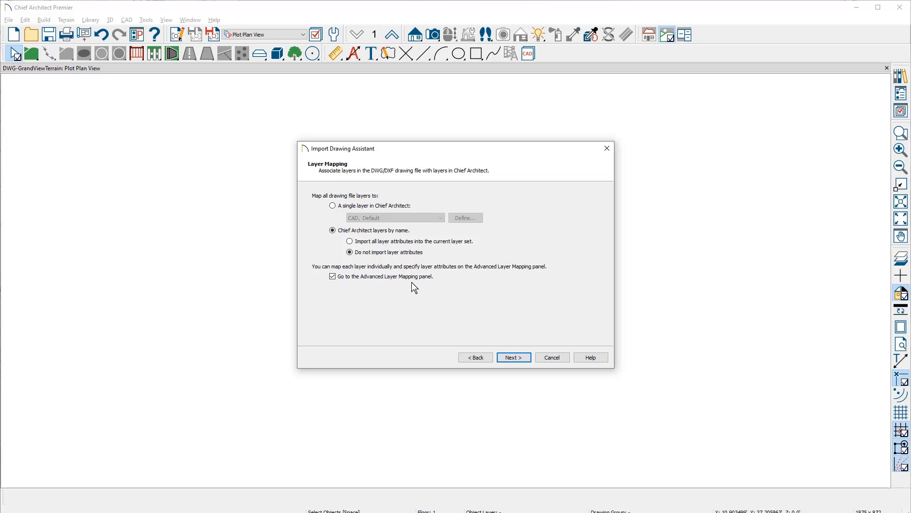
- In Advanced Layer Mapping, map C-PROP-BNDY to Terrain Perimeter, then select CONT-MJR
click(510, 358)
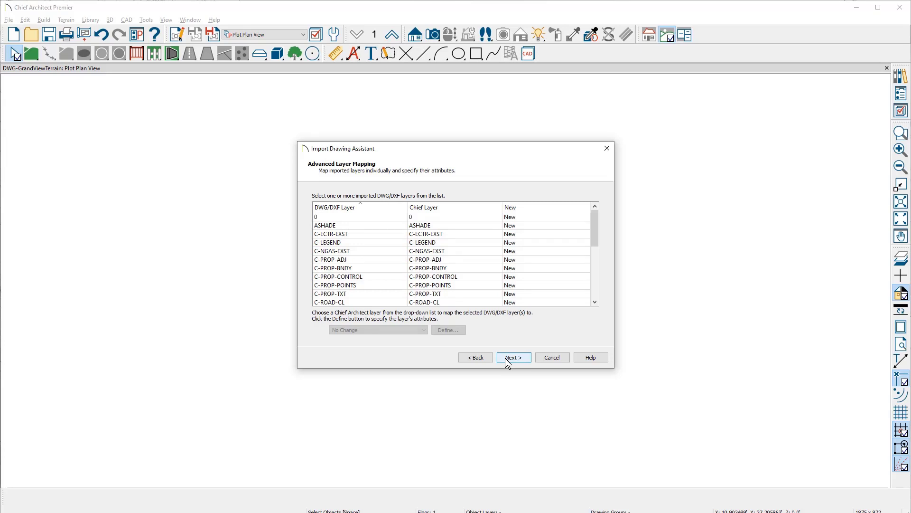
click(362, 270)
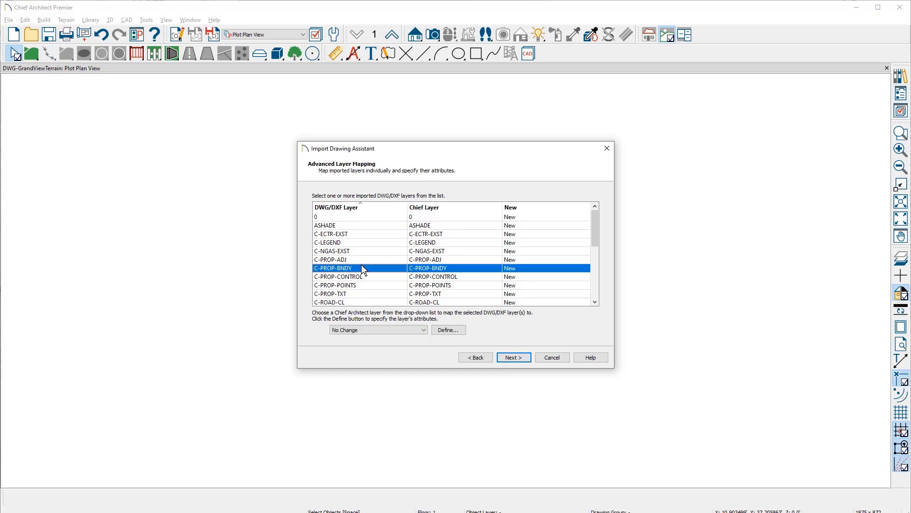
click(424, 331)
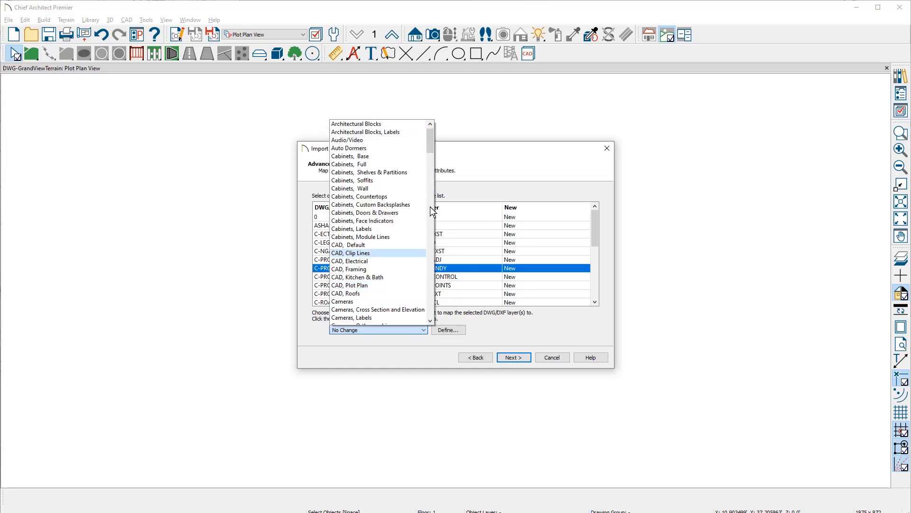
drag(431, 139, 448, 288)
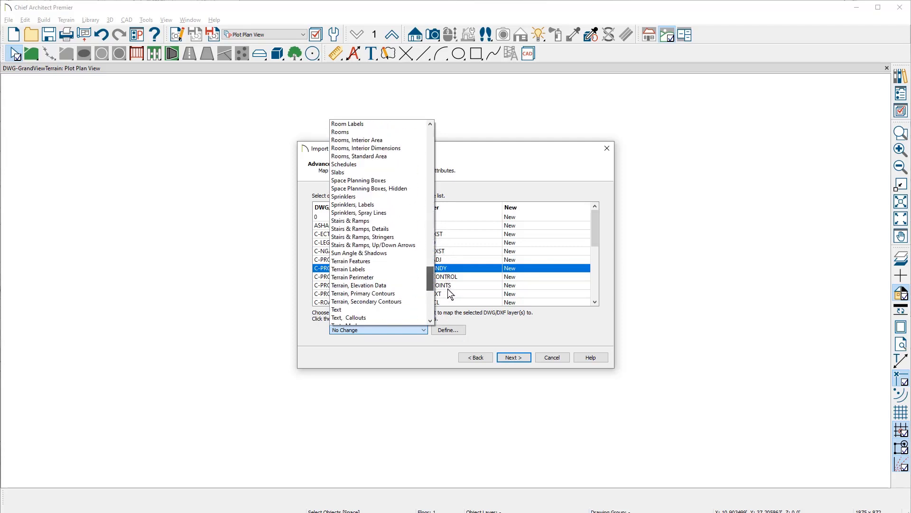
click(353, 277)
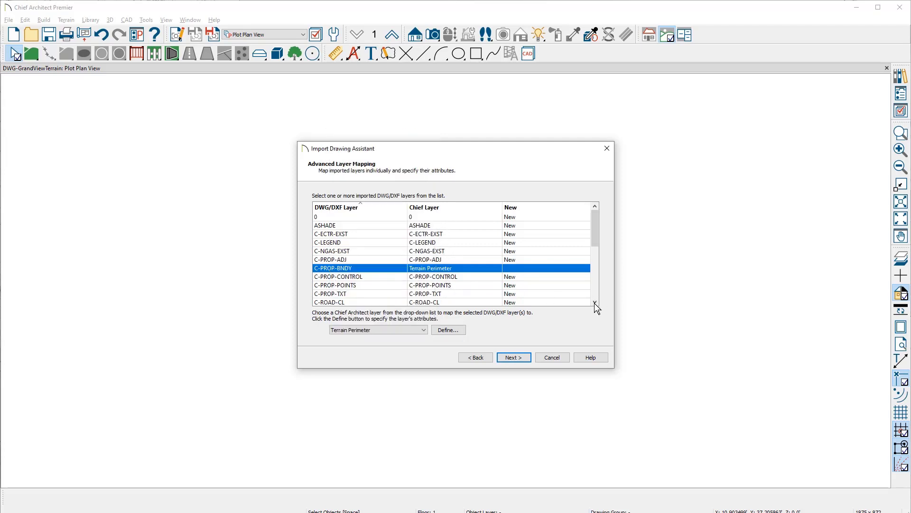
drag(595, 303, 593, 303)
click(361, 269)
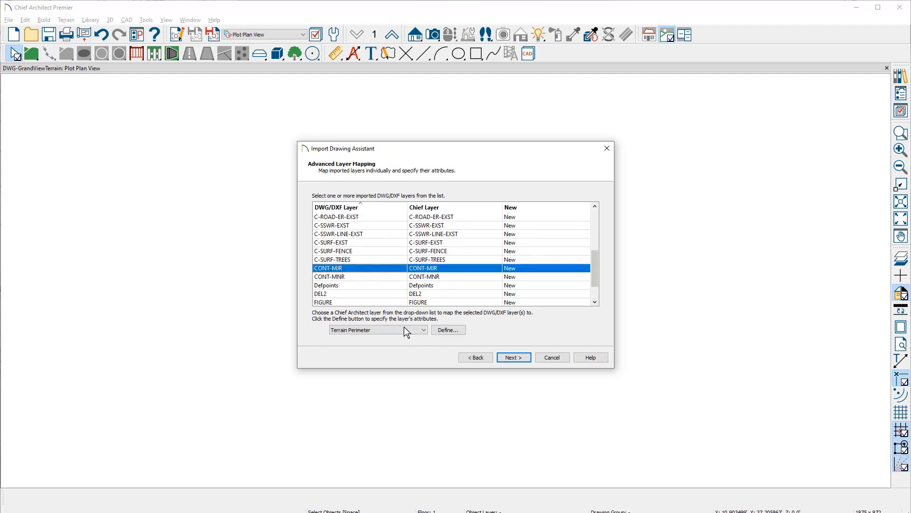
- Turn on Display for the 'Terrain, Primary Contours' layer and confirm the settings
click(445, 330)
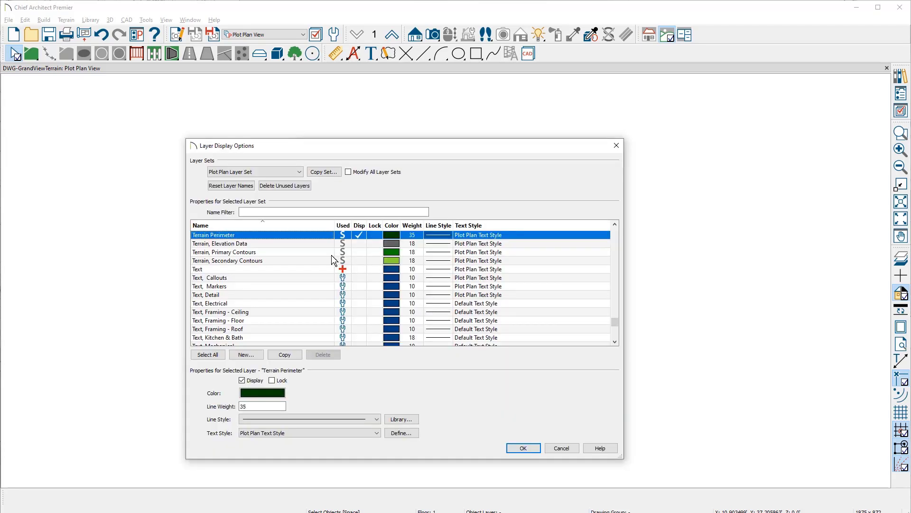
click(270, 252)
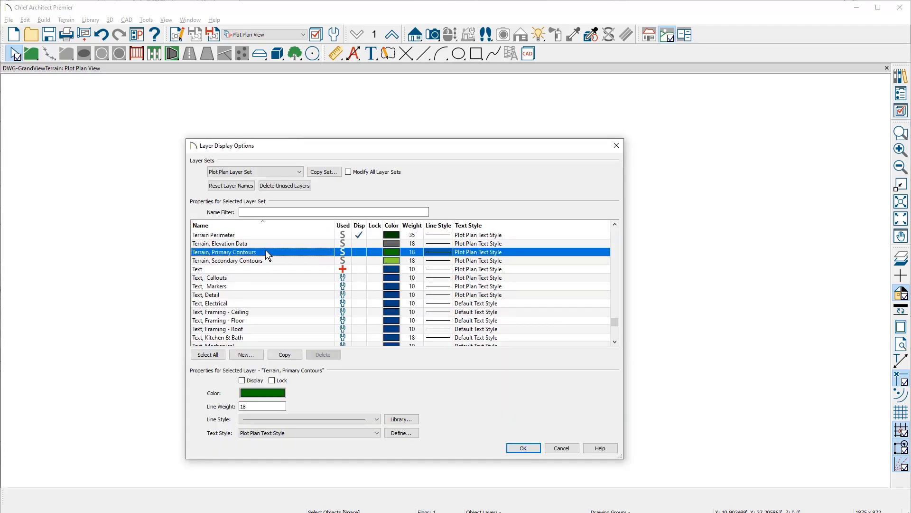
mouse_move(342, 260)
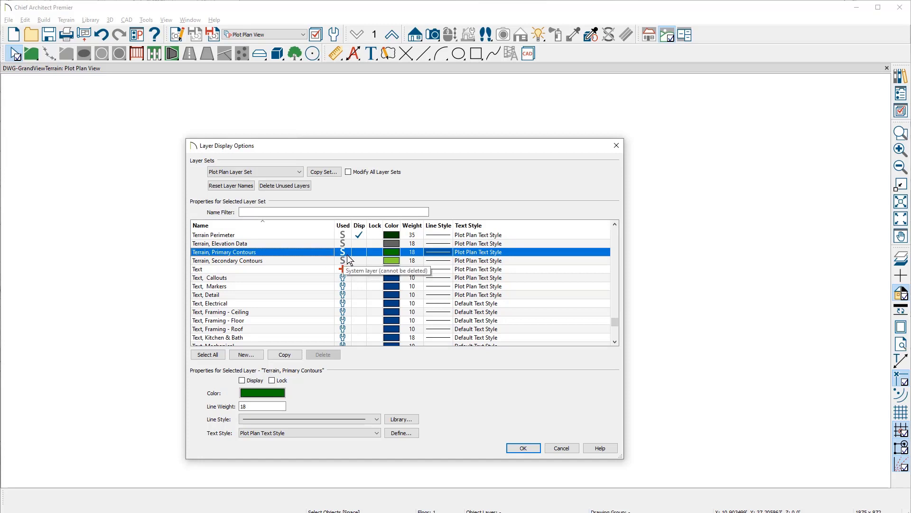
click(358, 252)
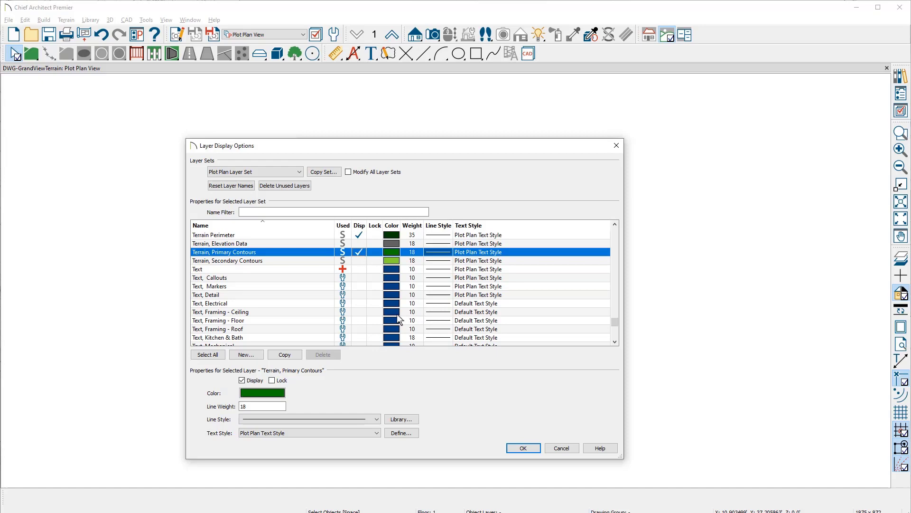
click(522, 448)
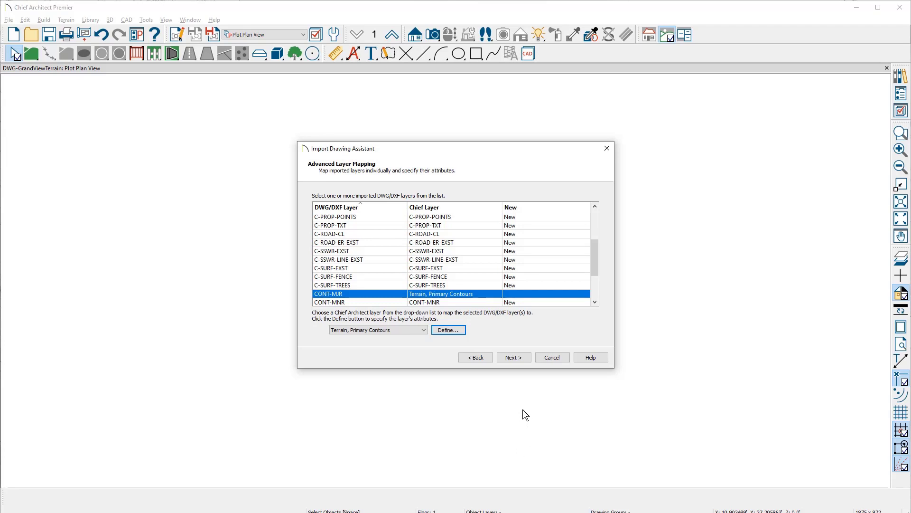
- Keep feet units and the move-to-origin option, and finish the GrandView-TOPO import
click(518, 358)
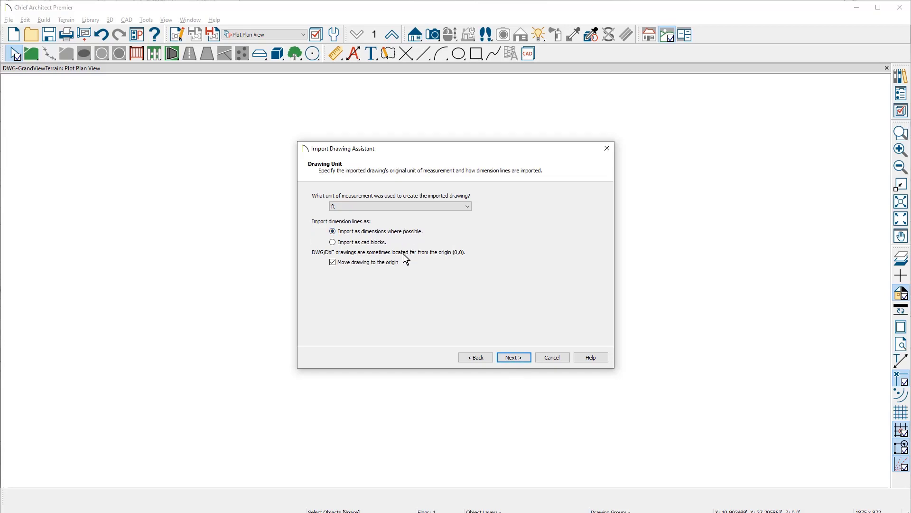
click(512, 358)
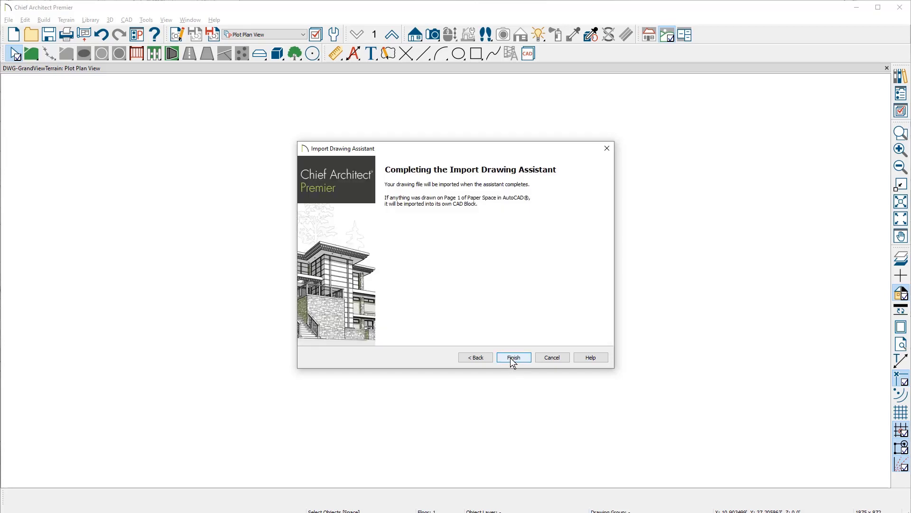
click(511, 357)
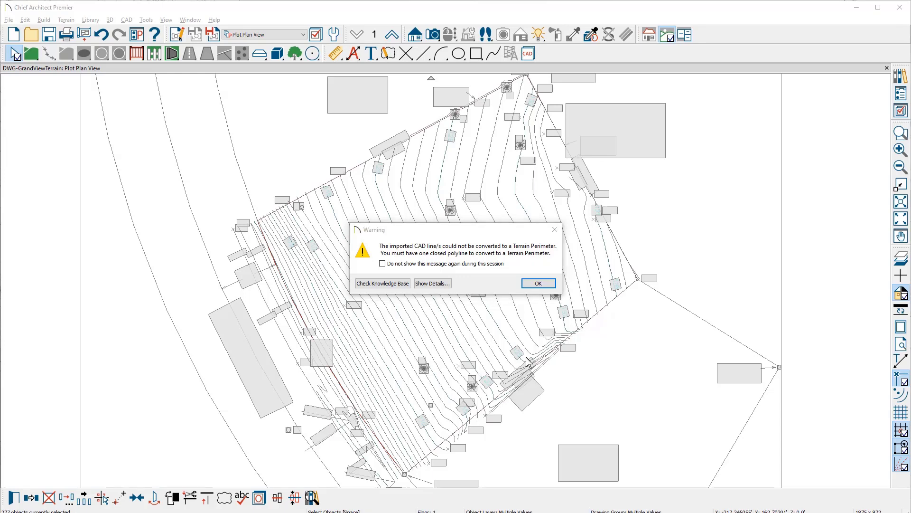
- Dismiss the terrain perimeter warning and turn on display for all imported CAD layers
click(539, 283)
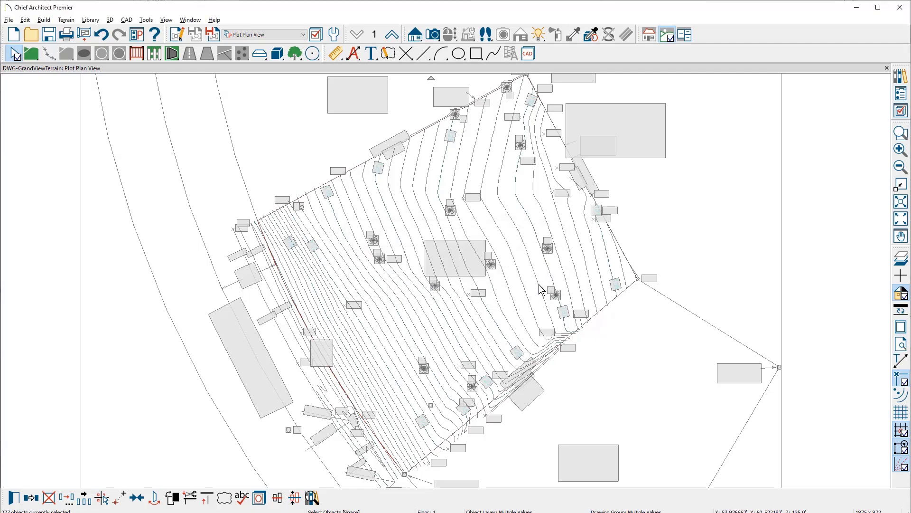
click(902, 114)
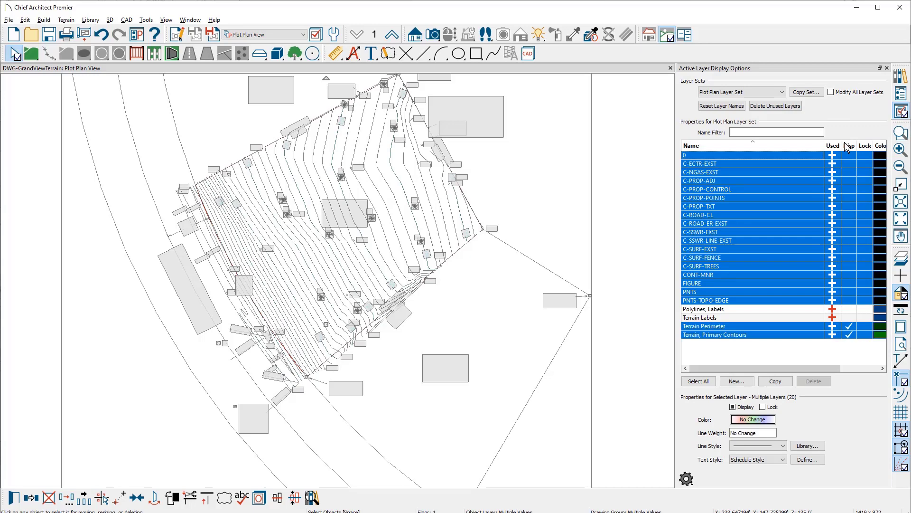
click(733, 407)
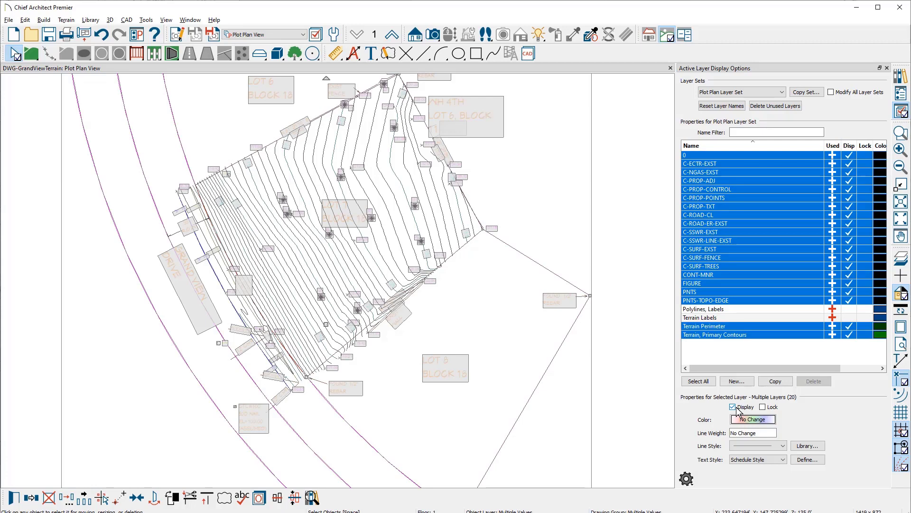
- Close the layer panel, clear the selection, and select the lot boundary polyline
click(888, 69)
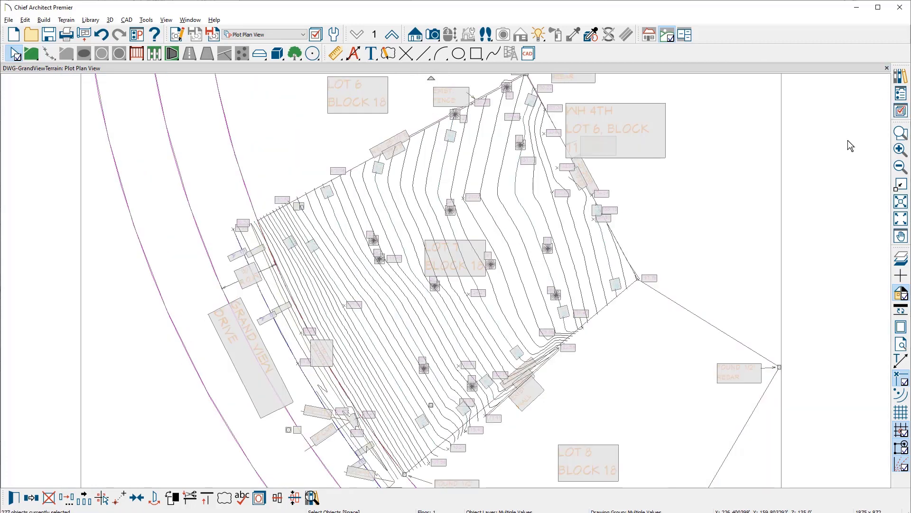
key(Escape)
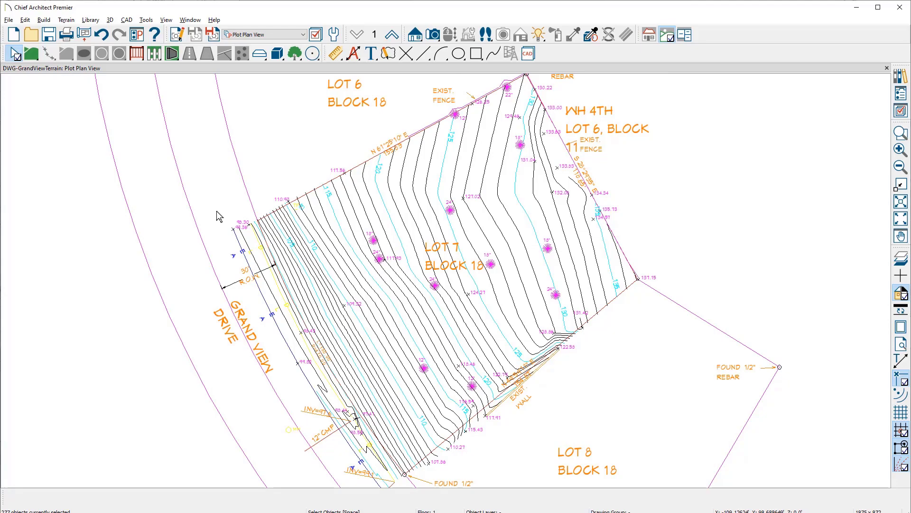
scroll(221, 217, up, 1)
scroll(239, 220, up, 1)
scroll(303, 231, up, 1)
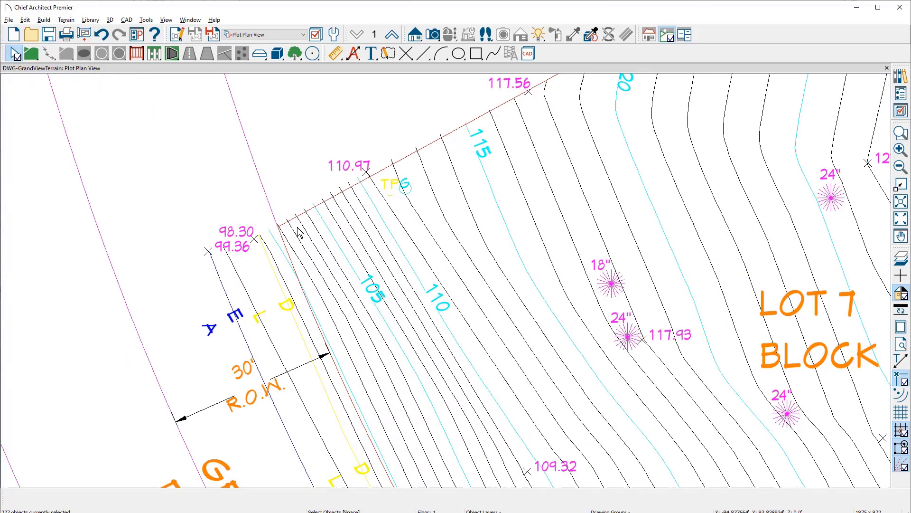
scroll(295, 228, up, 1)
scroll(270, 226, up, 2)
scroll(266, 227, up, 1)
click(265, 226)
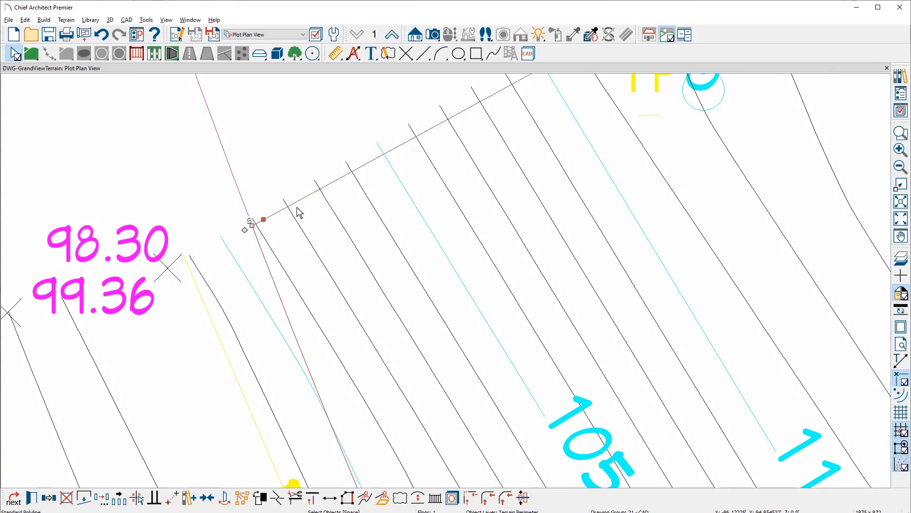
click(250, 223)
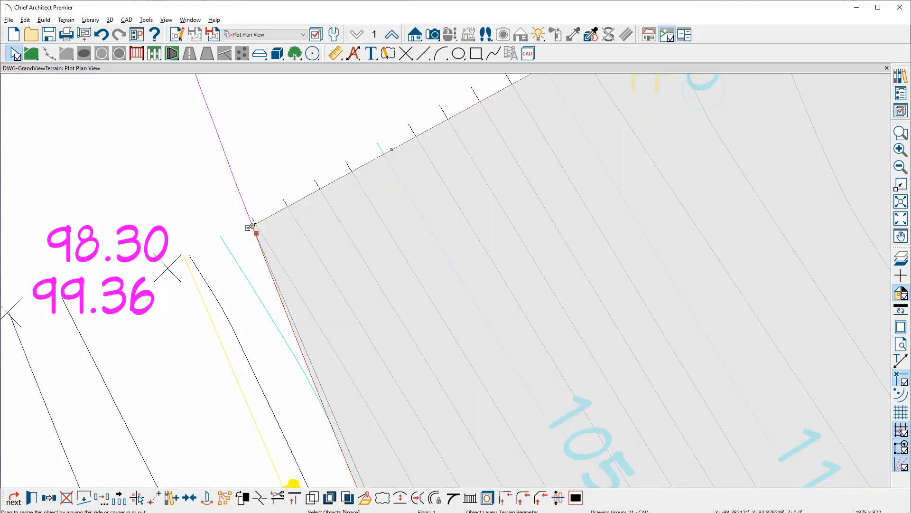
scroll(249, 226, down, 2)
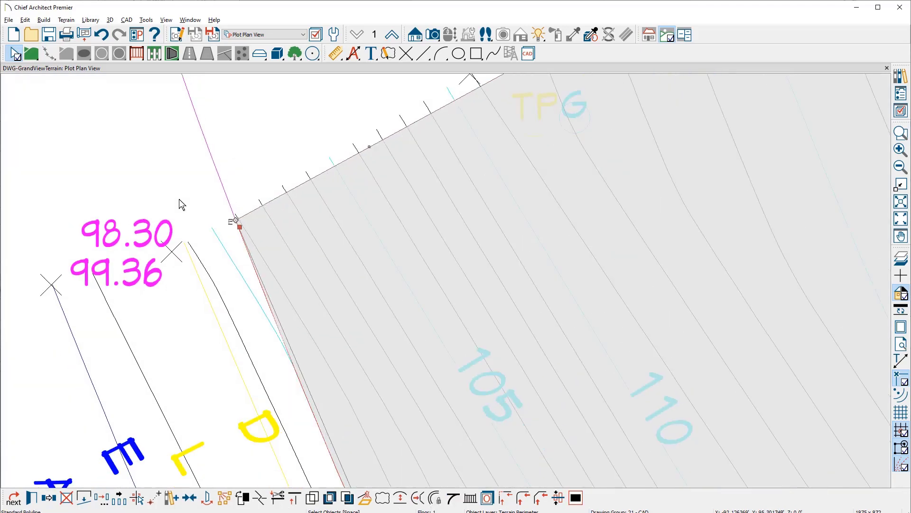
scroll(182, 203, down, 2)
scroll(182, 203, down, 2)
scroll(181, 203, down, 2)
scroll(182, 203, down, 1)
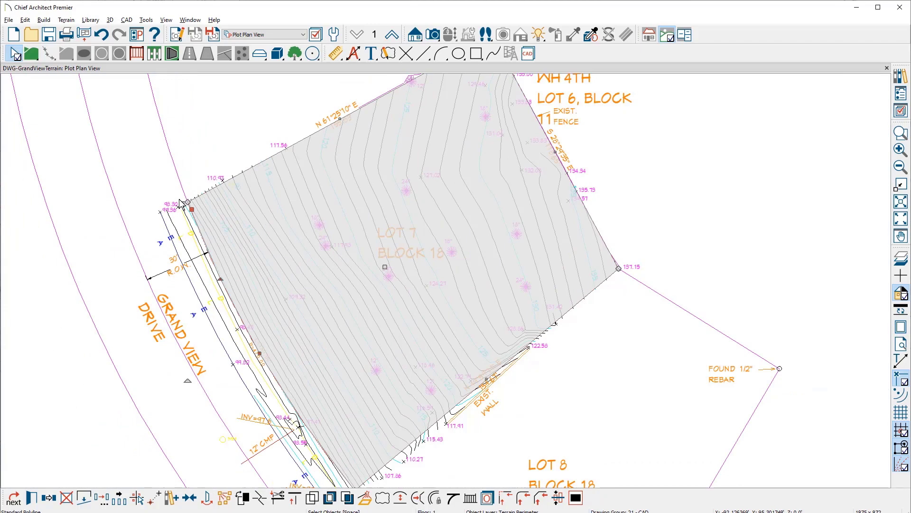
scroll(181, 203, down, 1)
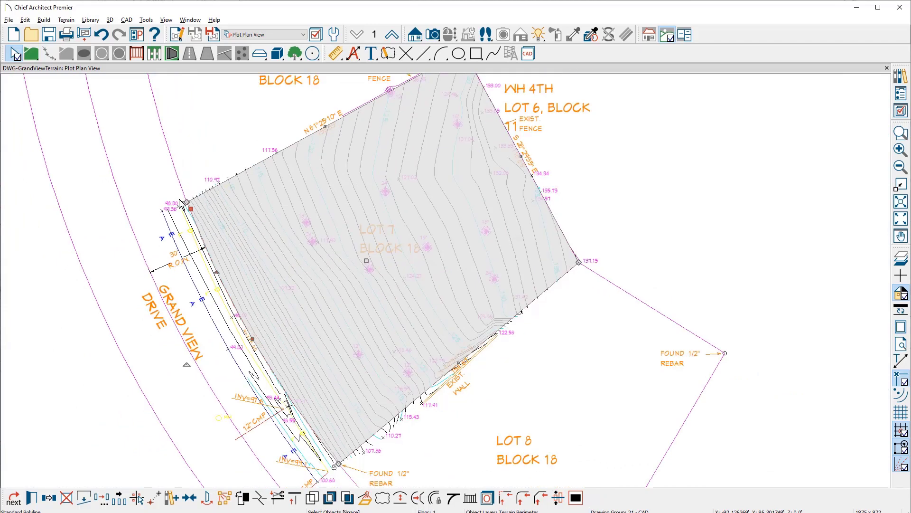
click(101, 34)
scroll(299, 463, up, 2)
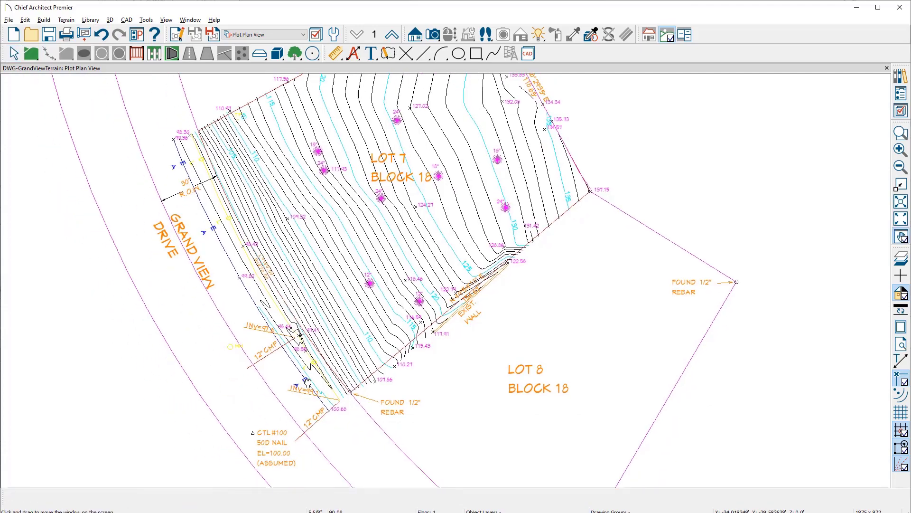
scroll(335, 427, up, 2)
scroll(365, 371, up, 3)
scroll(364, 371, up, 2)
click(371, 367)
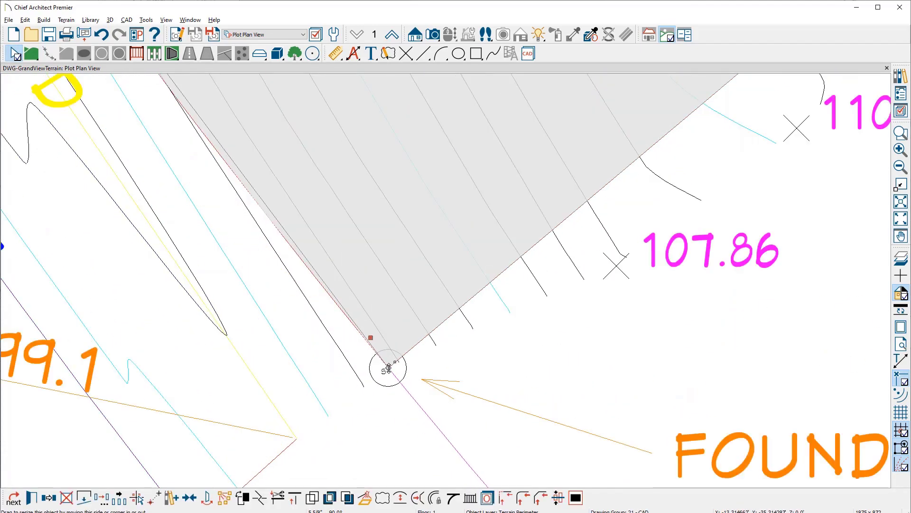
scroll(383, 390, down, 3)
scroll(388, 384, down, 3)
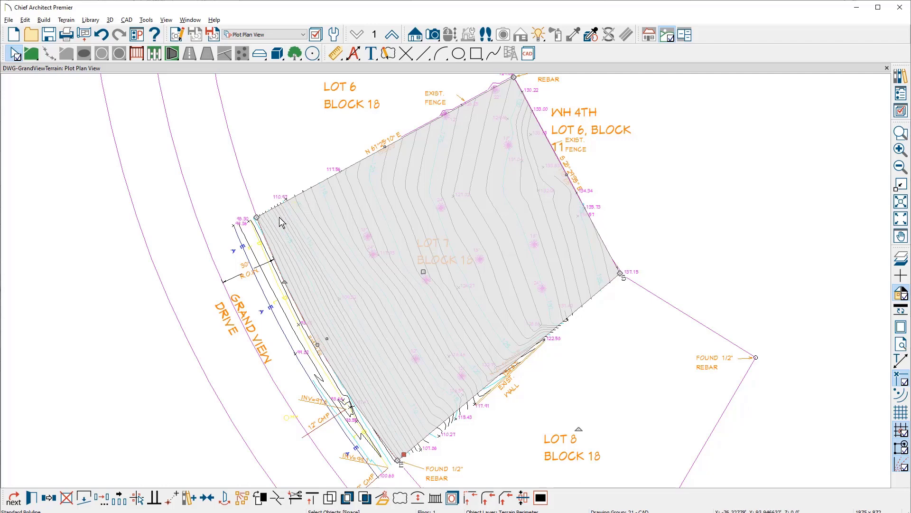
scroll(281, 222, up, 3)
scroll(282, 222, up, 2)
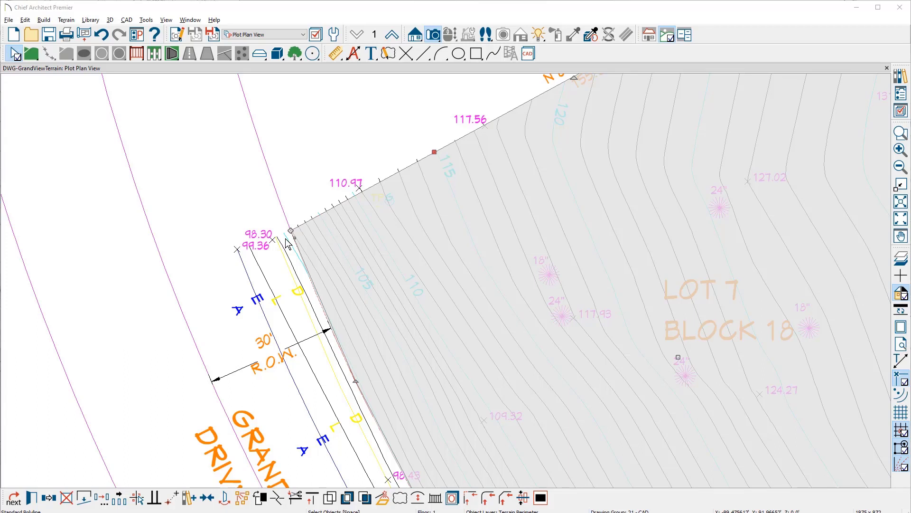
- Convert the lot boundary polyline to a Terrain Perimeter, accepting the default Terrain Specification
click(385, 499)
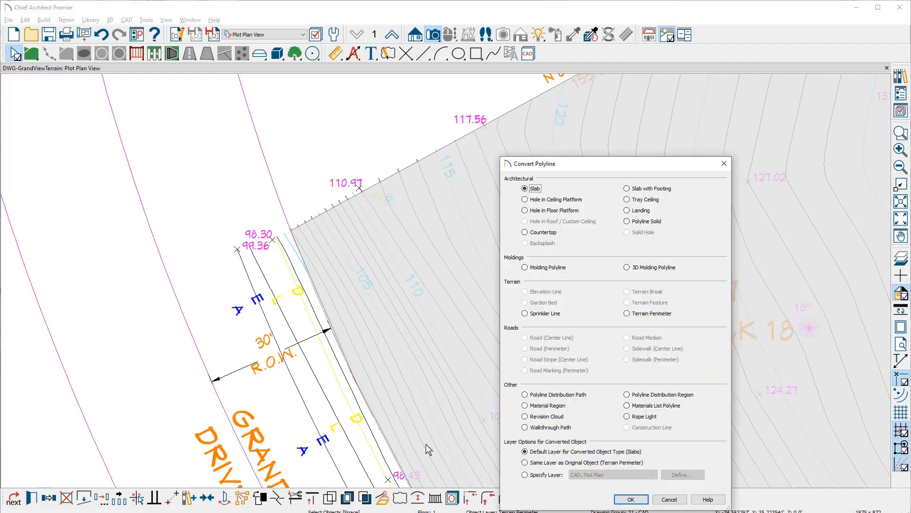
click(627, 313)
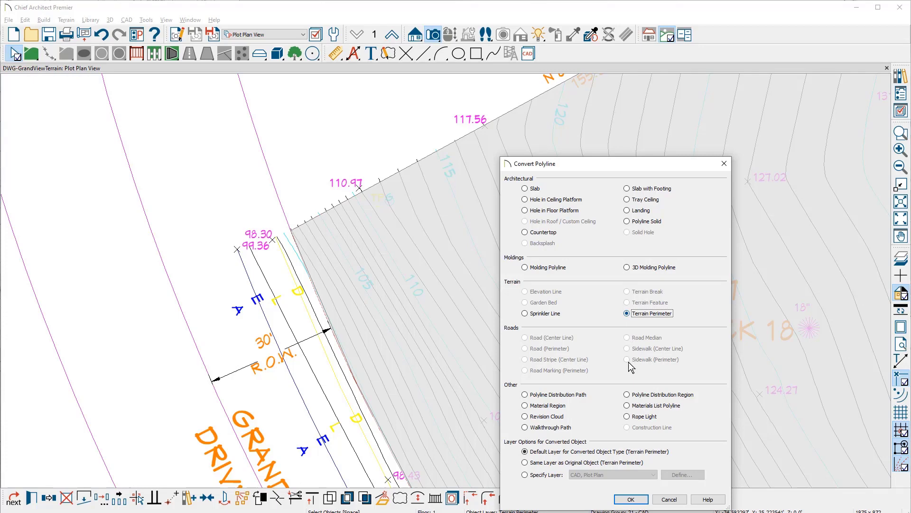
click(631, 498)
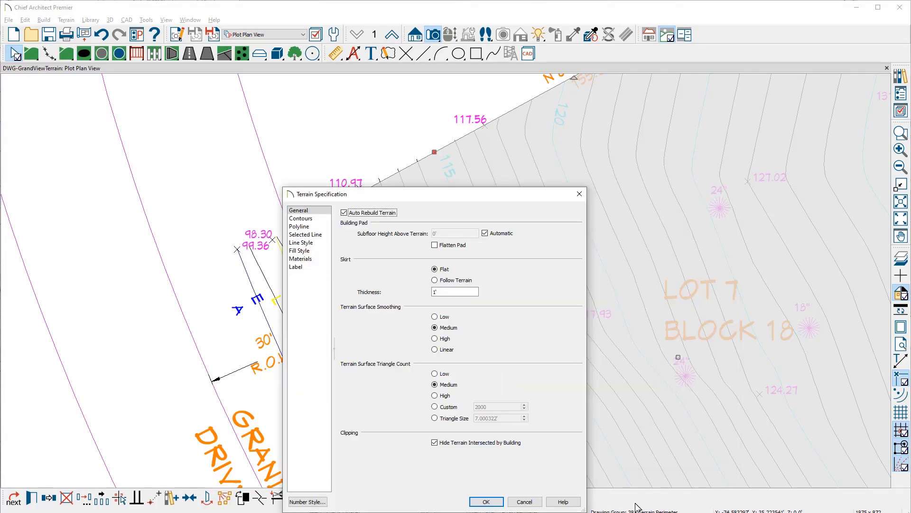
click(487, 502)
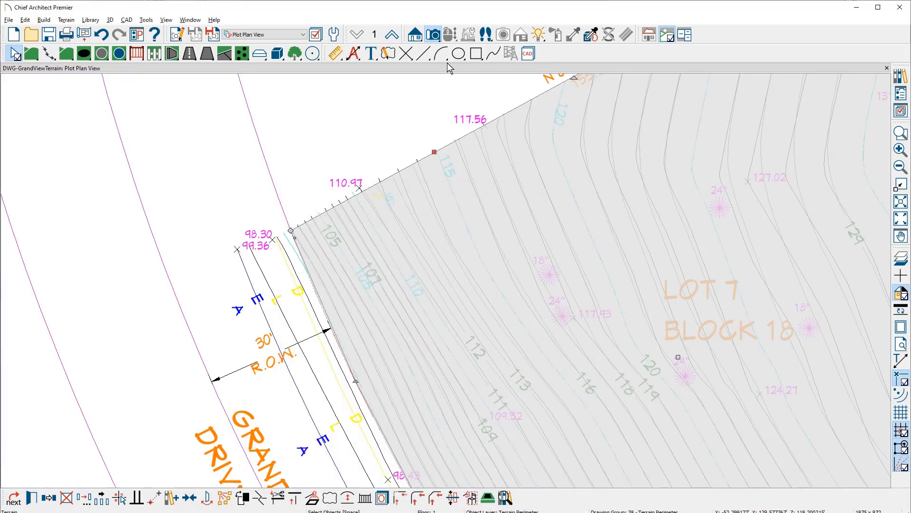
click(433, 34)
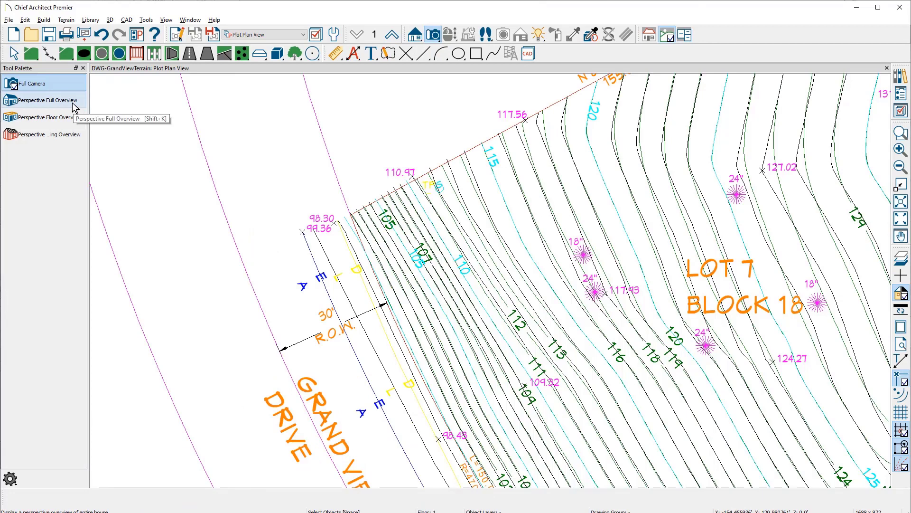
- Orbit a perspective full overview of the terrain in Vector View, then close it
click(48, 100)
drag(311, 251, 462, 242)
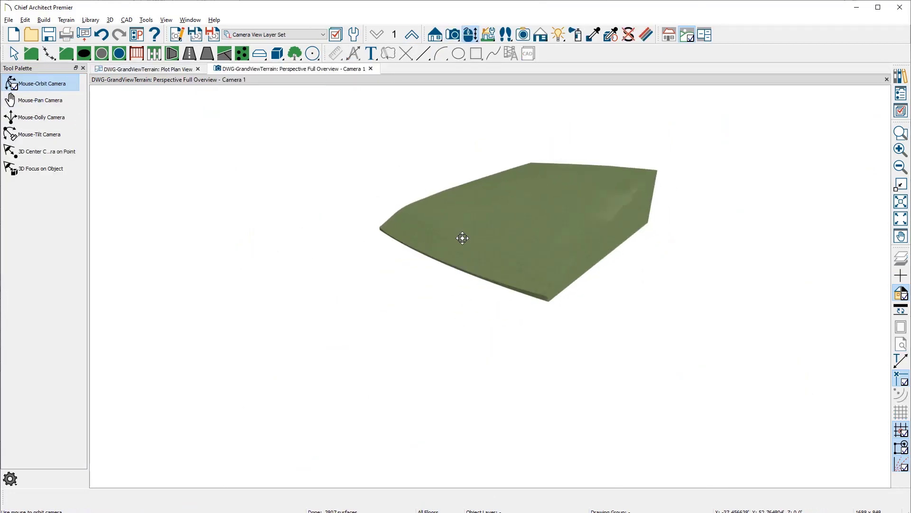
scroll(631, 197, up, 3)
scroll(625, 220, up, 2)
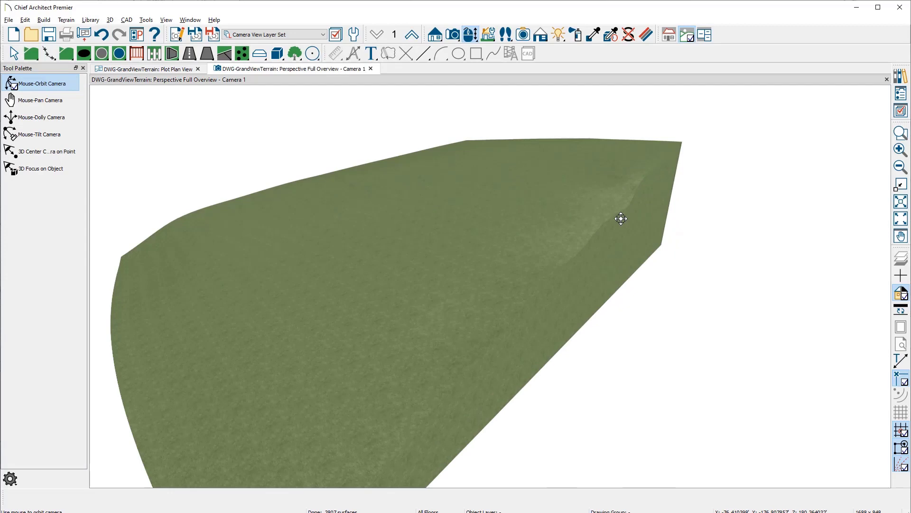
click(541, 34)
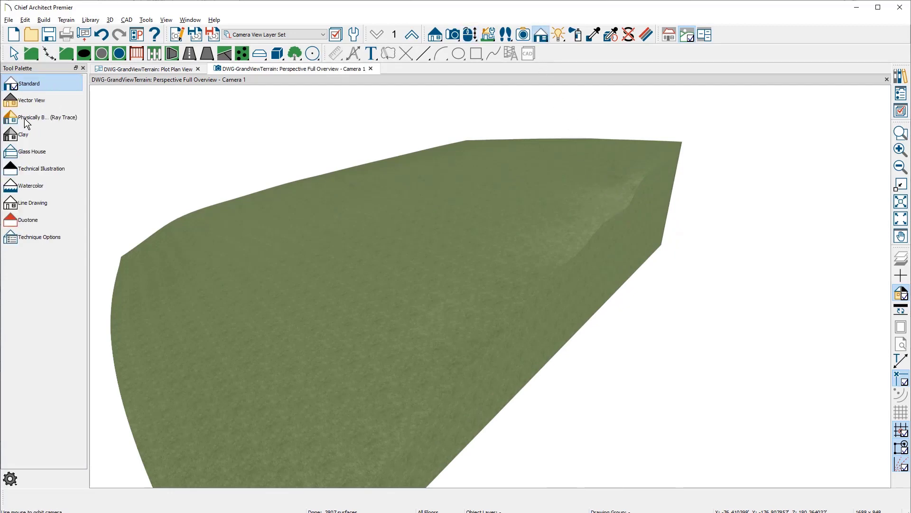
click(31, 100)
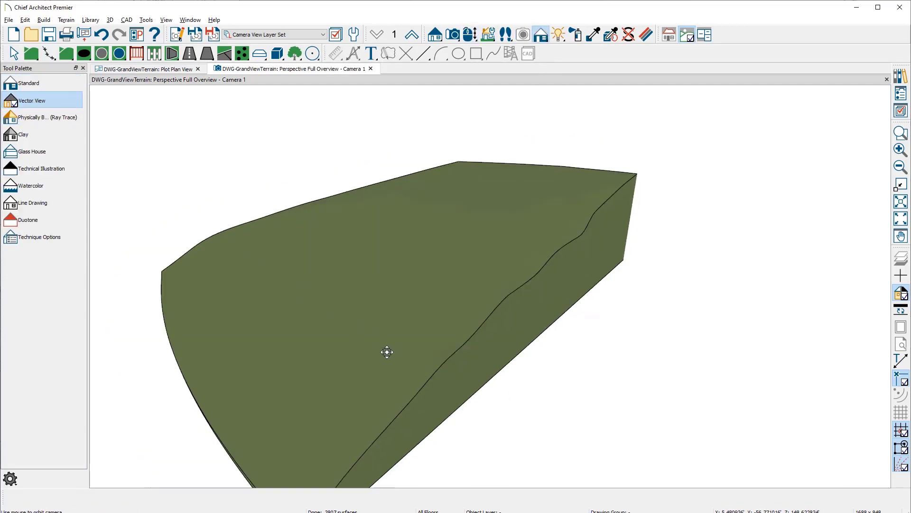
drag(387, 350, 574, 326)
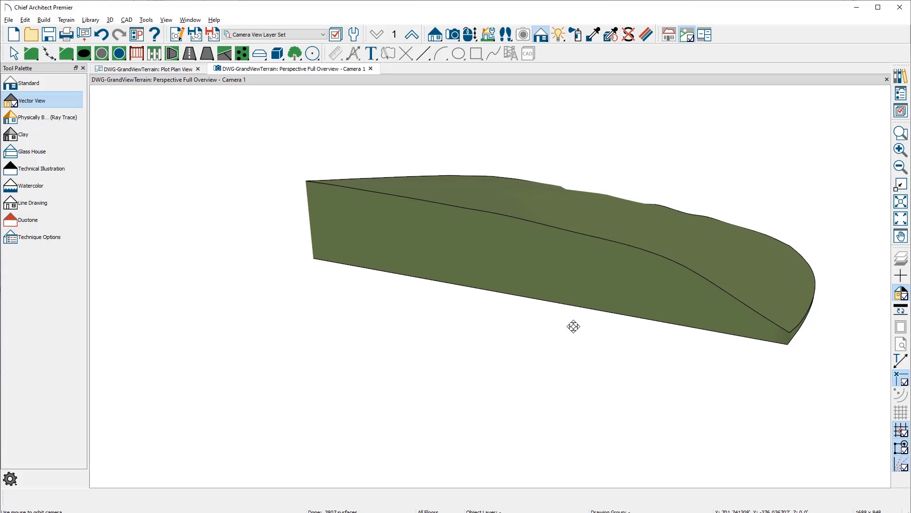
click(372, 70)
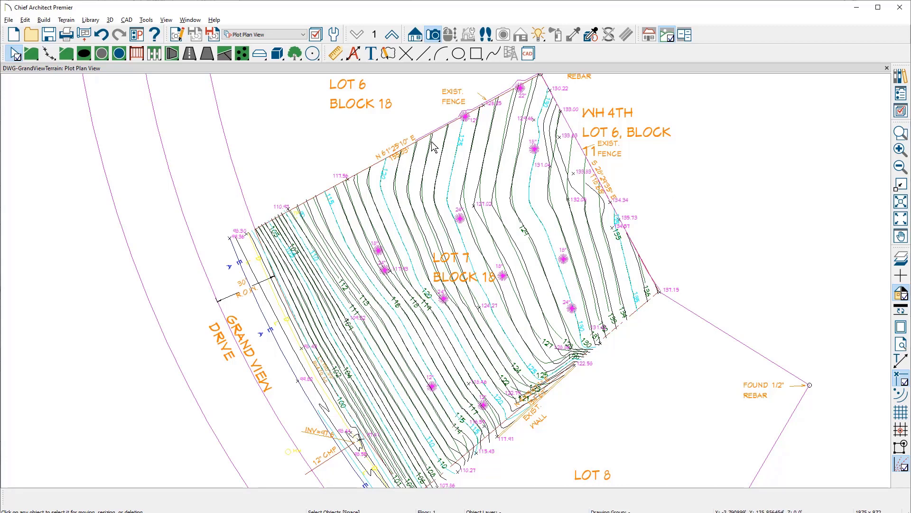
- Draw a north pointer above the north lot line near the LOT 6 BLOCK 18 label
click(425, 55)
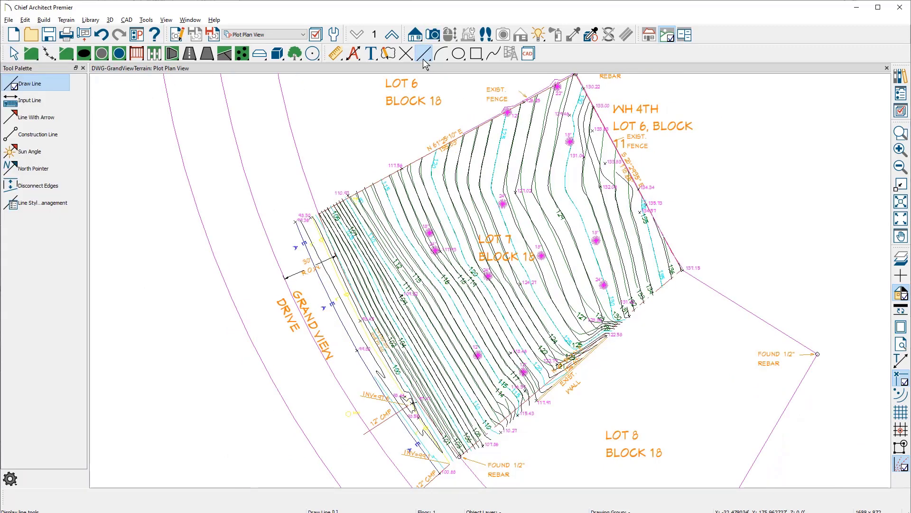
click(34, 169)
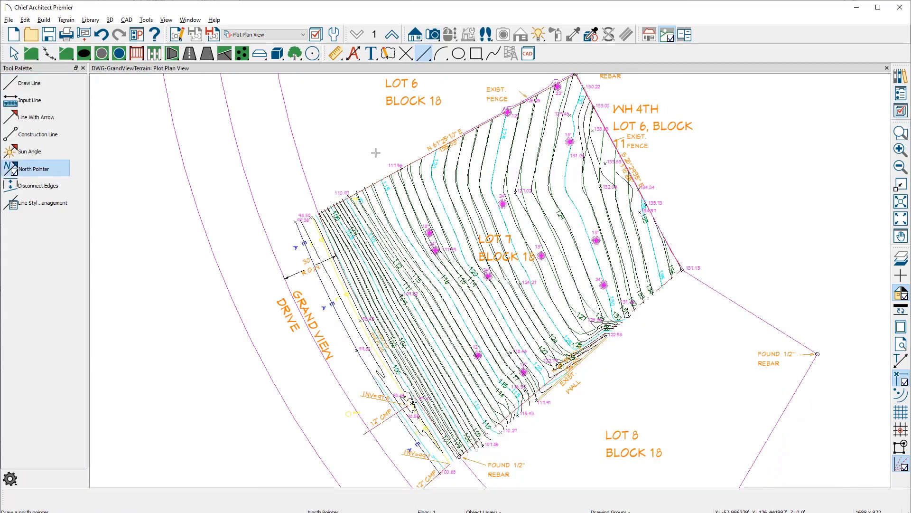
drag(376, 153, 428, 126)
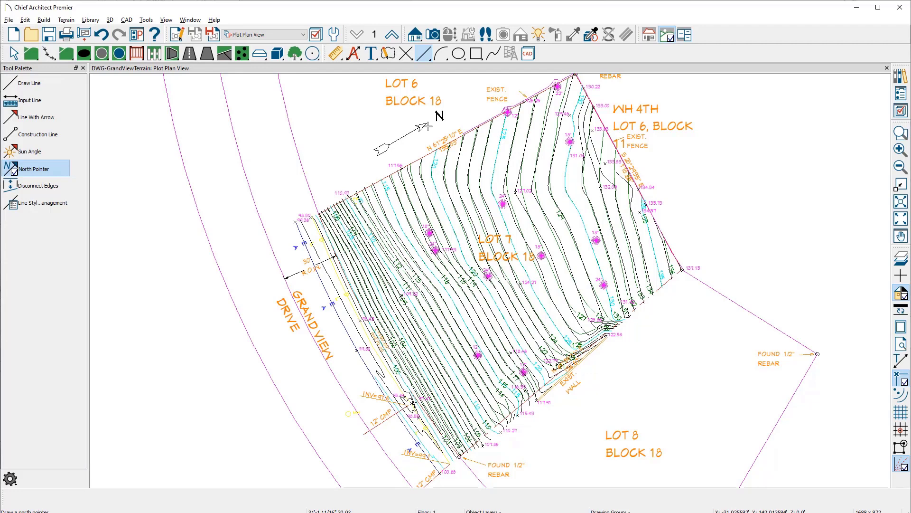
key(space)
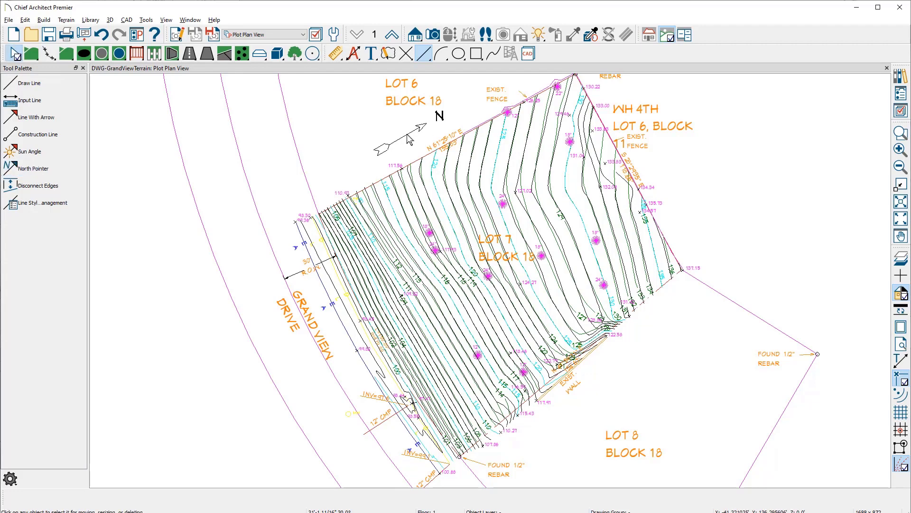
- Select the new north pointer, then select the terrain perimeter
click(409, 140)
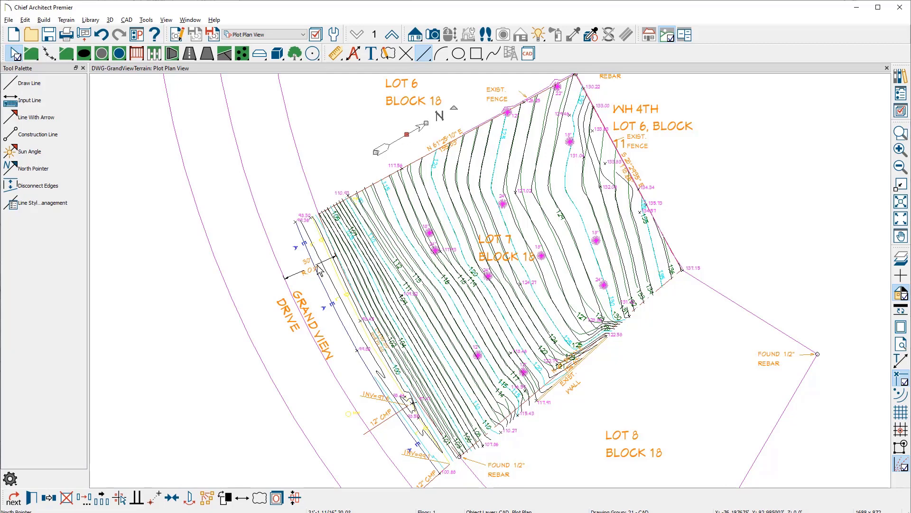
click(140, 498)
click(415, 168)
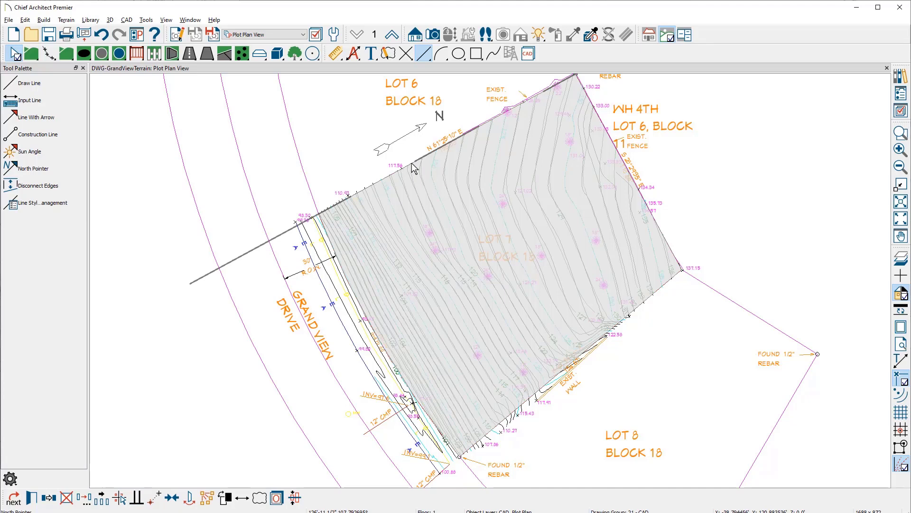
key(Escape)
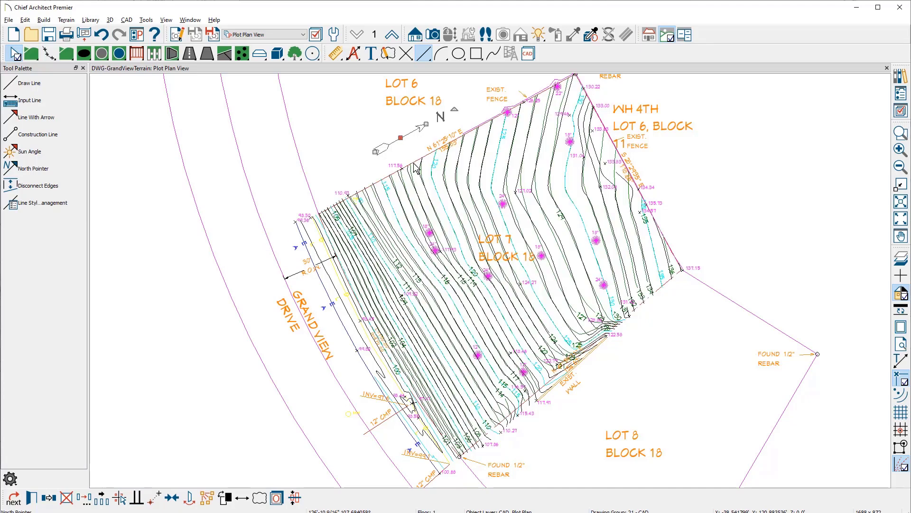
click(430, 160)
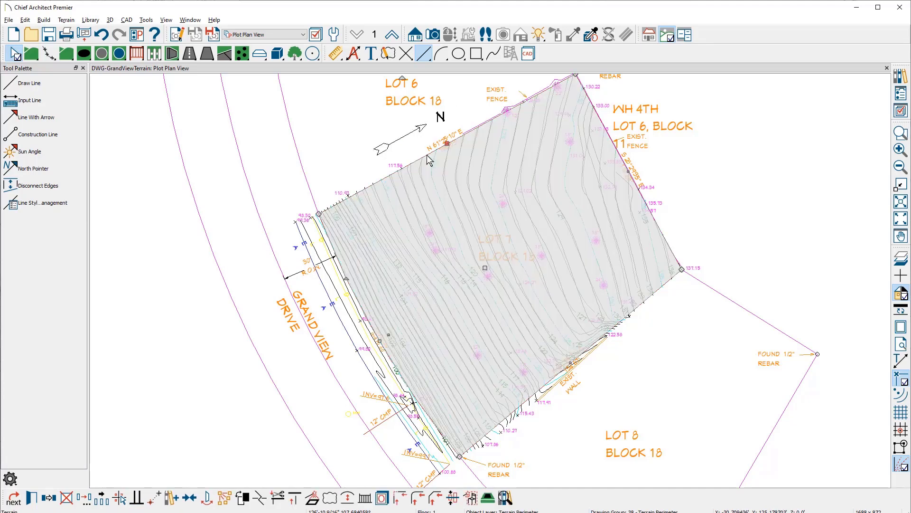
scroll(445, 150, up, 3)
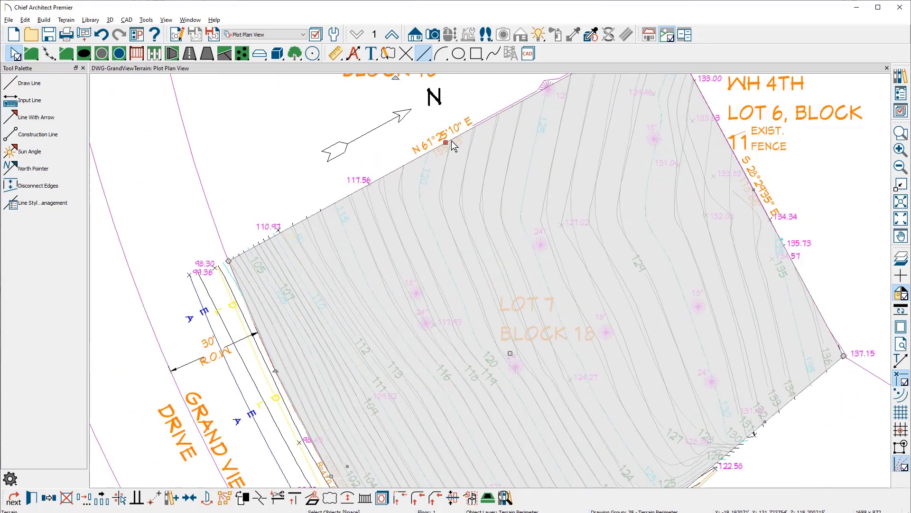
- Read the north lot line's length and angle in the perimeter's Selected Line panel, then select all objects
double_click(452, 144)
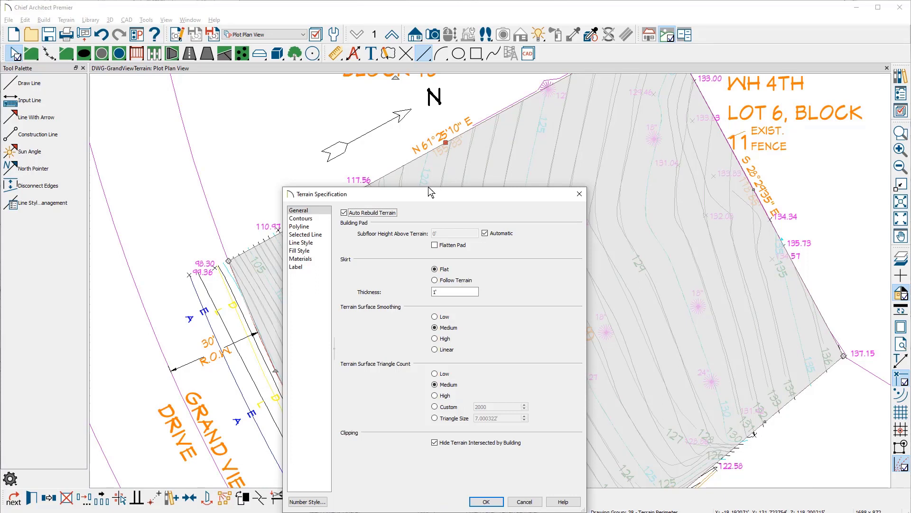
click(314, 242)
click(306, 234)
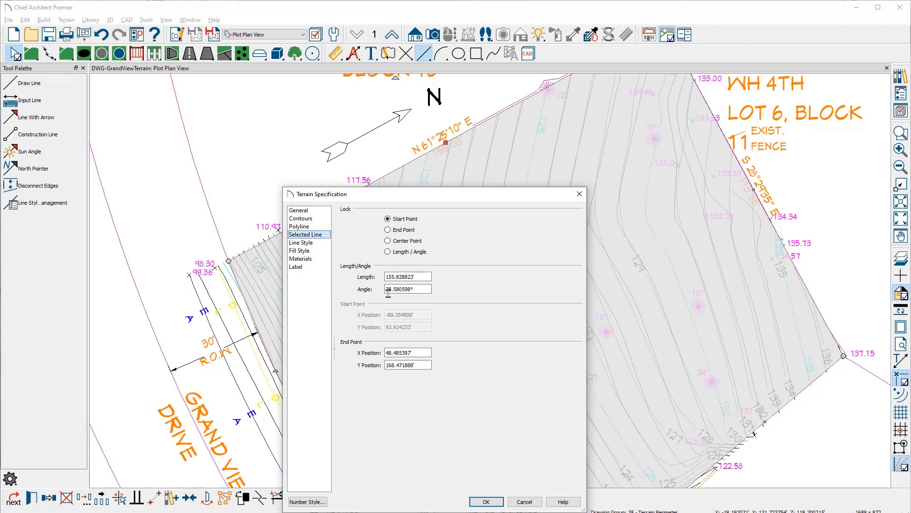
click(406, 289)
click(487, 501)
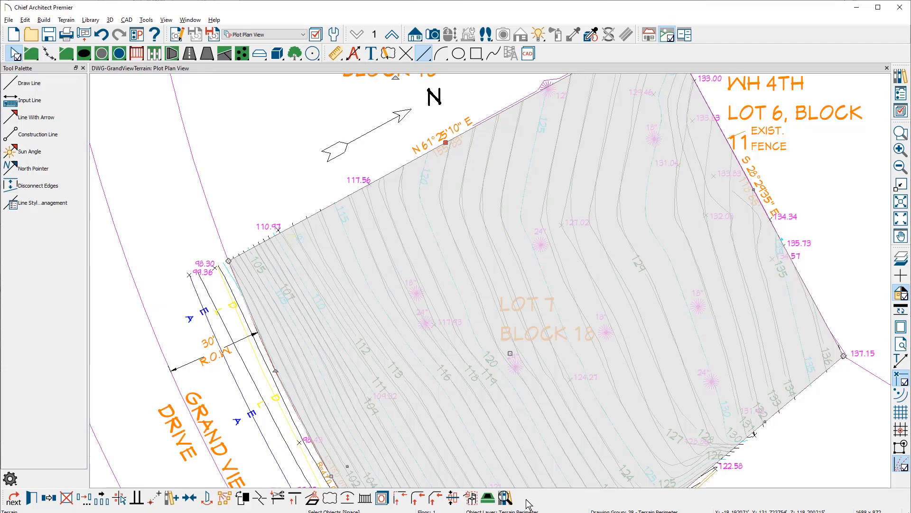
key(ctrl+a)
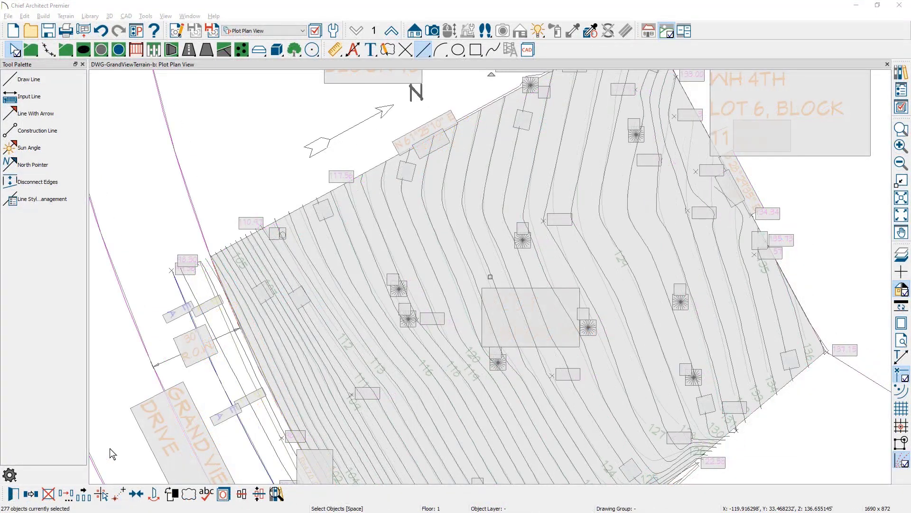
- Rotate all selected objects by 61.42° and pan to frame the rotated lot
click(68, 493)
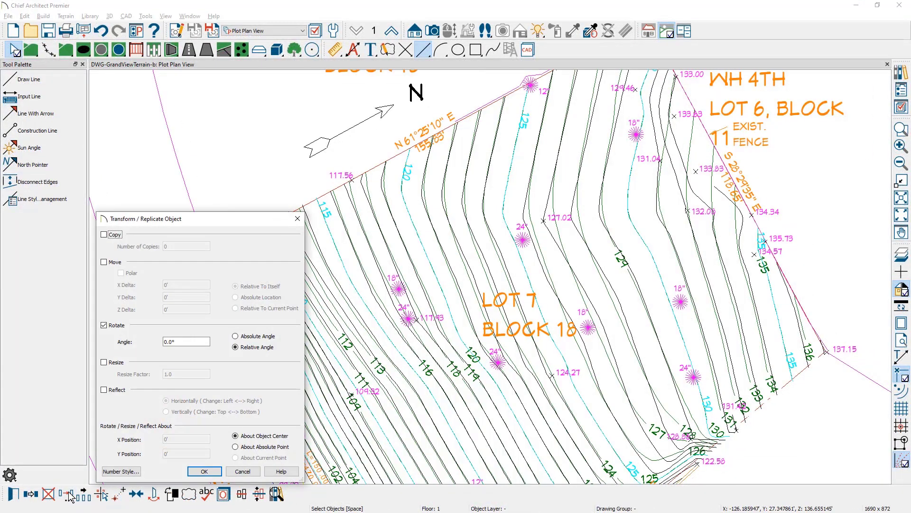
double_click(185, 341)
click(204, 471)
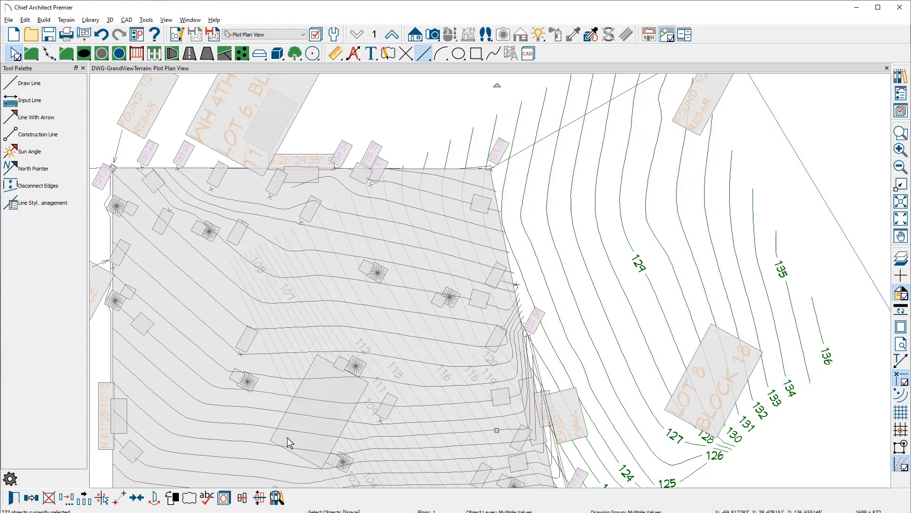
scroll(427, 353, down, 3)
scroll(499, 321, down, 2)
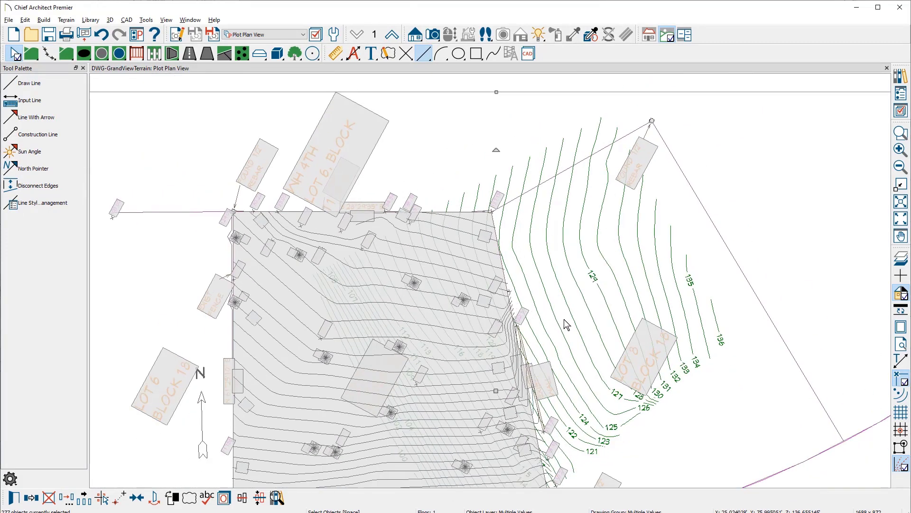
key(Escape)
middle_drag(568, 324, 577, 260)
key(space)
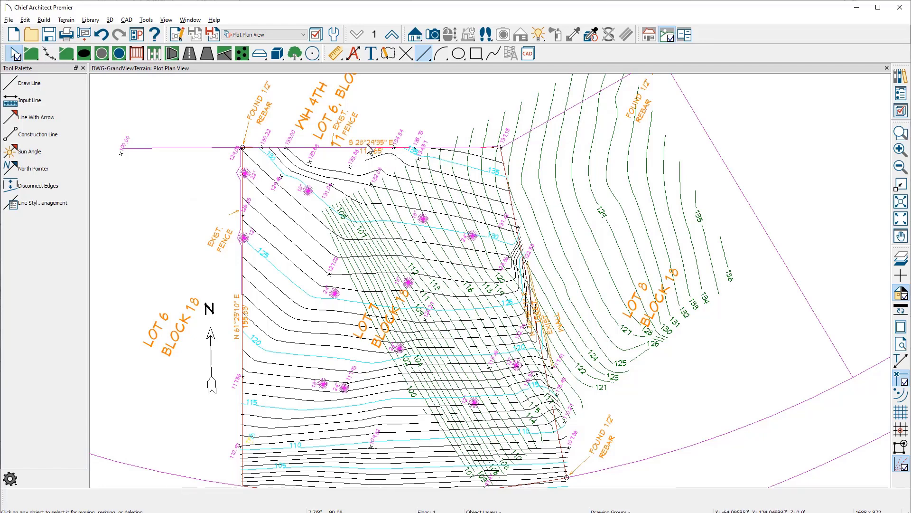
- Run Build Terrain on the rotated terrain perimeter, then select the north pointer
click(340, 151)
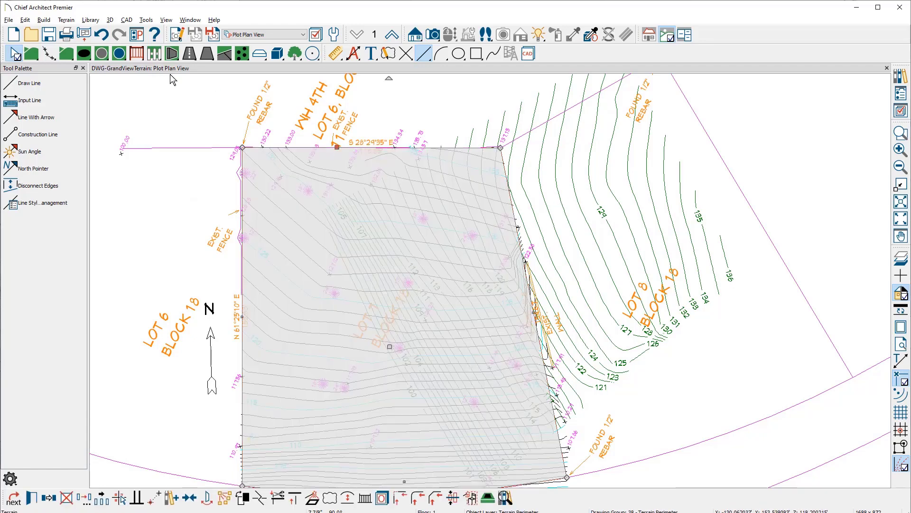
click(31, 53)
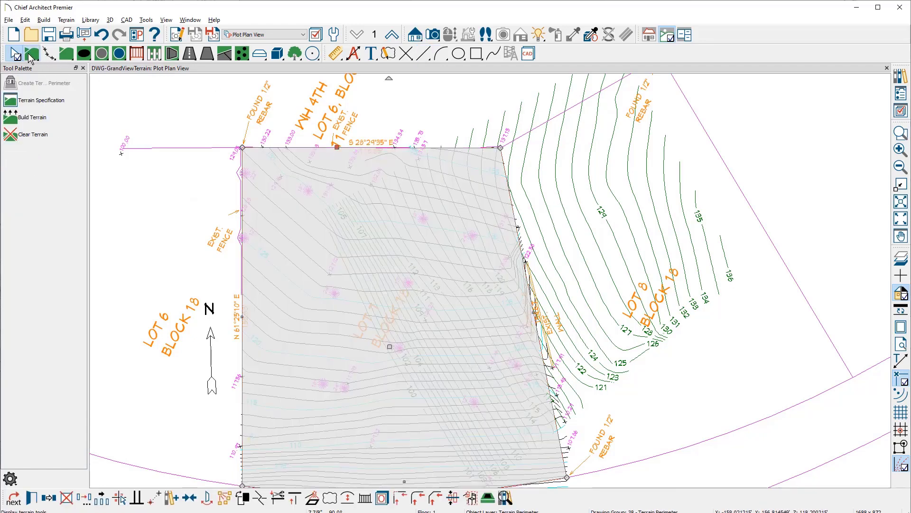
click(63, 118)
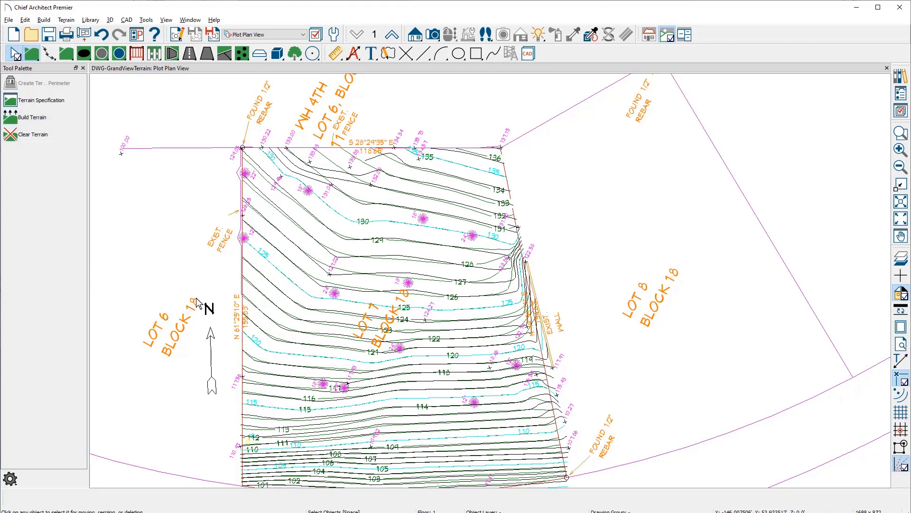
click(210, 342)
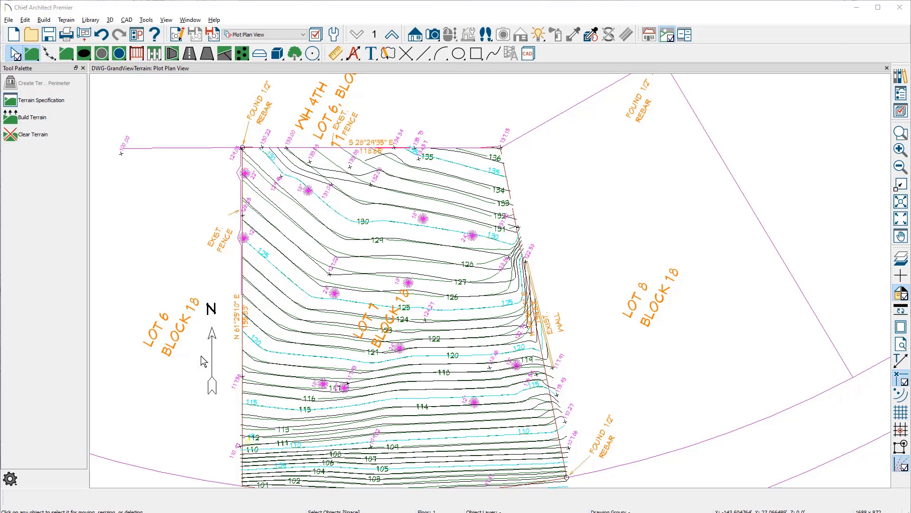
scroll(207, 342, up, 2)
scroll(210, 335, up, 2)
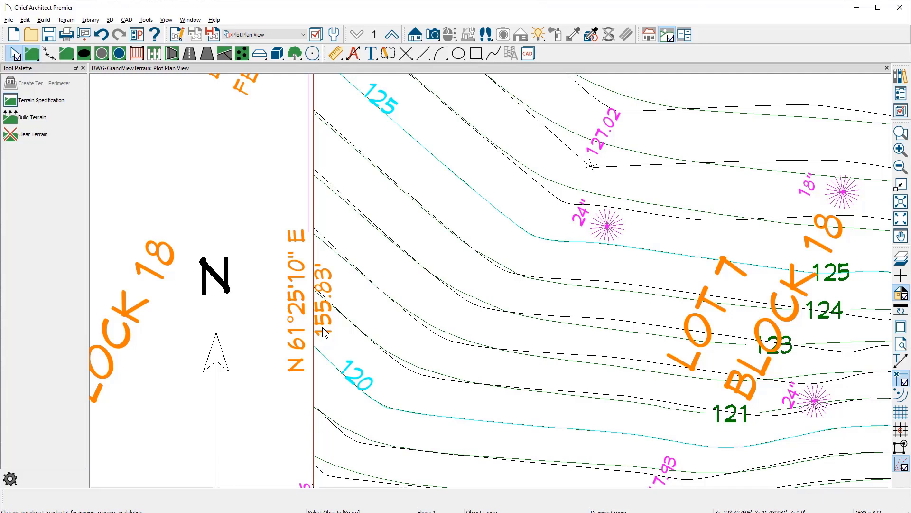
- Enable Show Length and Show Angle in the vertical perimeter edge's Line Style settings
click(312, 381)
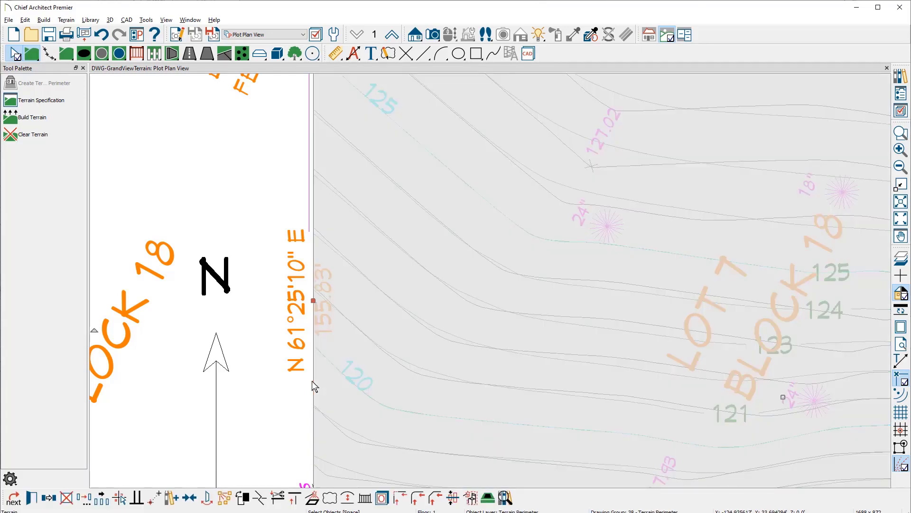
double_click(312, 381)
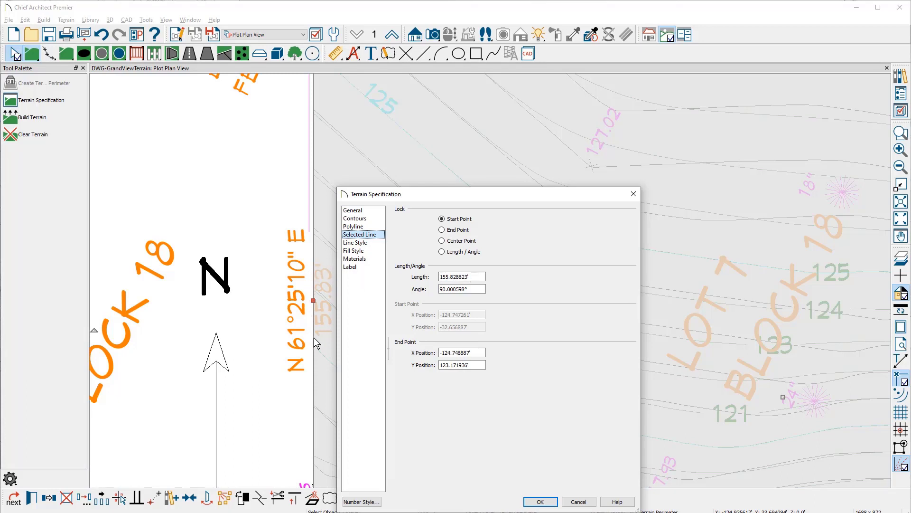
click(355, 242)
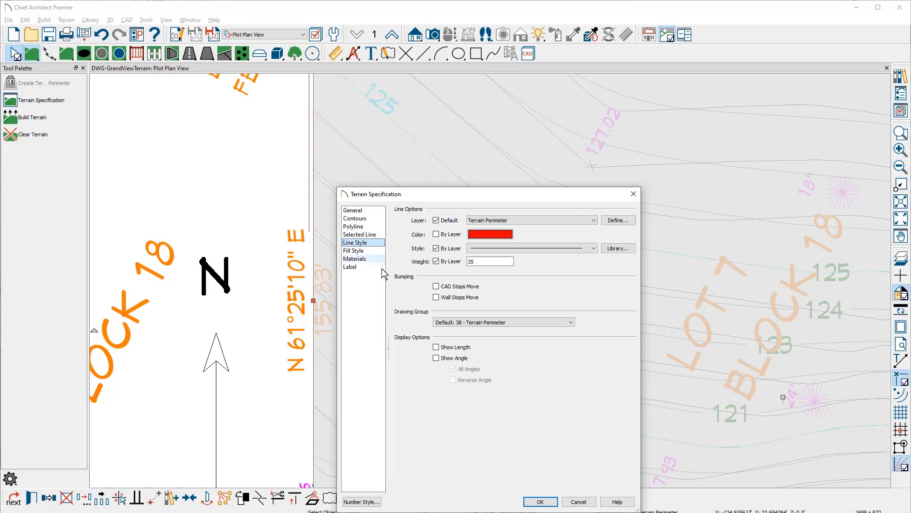
click(437, 347)
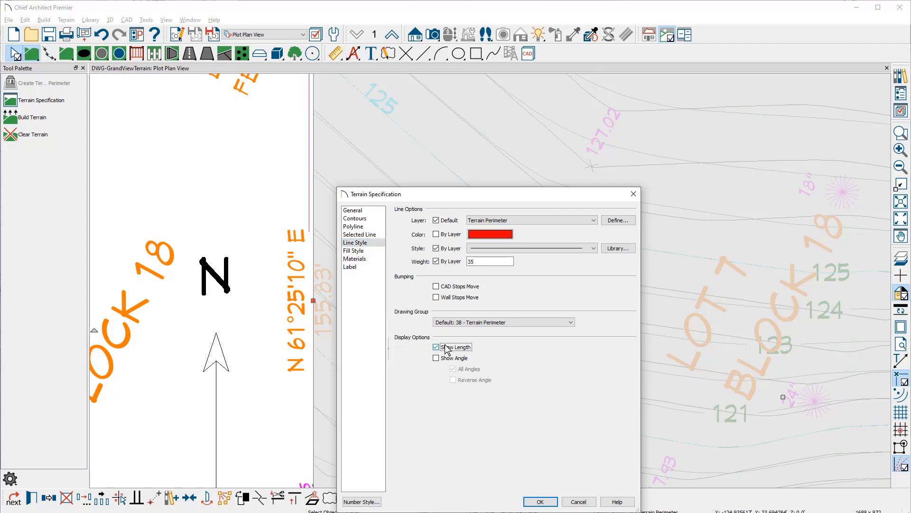
click(448, 358)
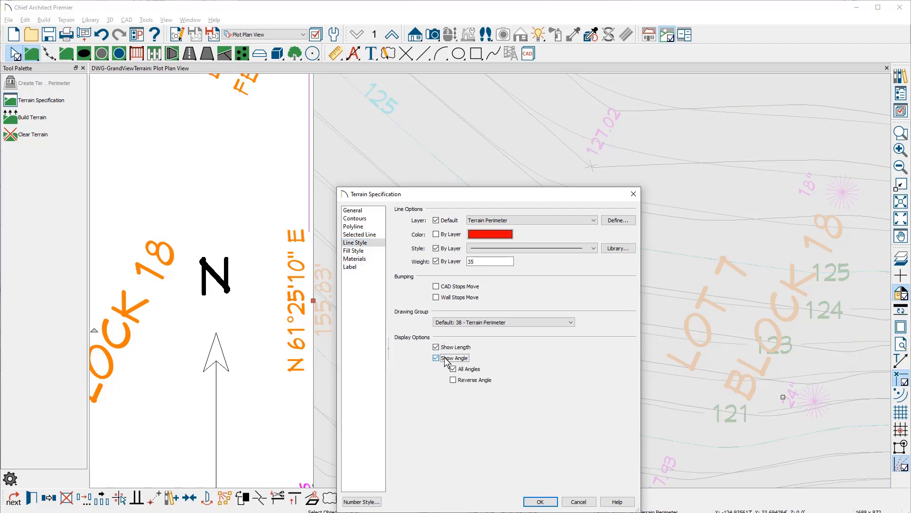
click(540, 502)
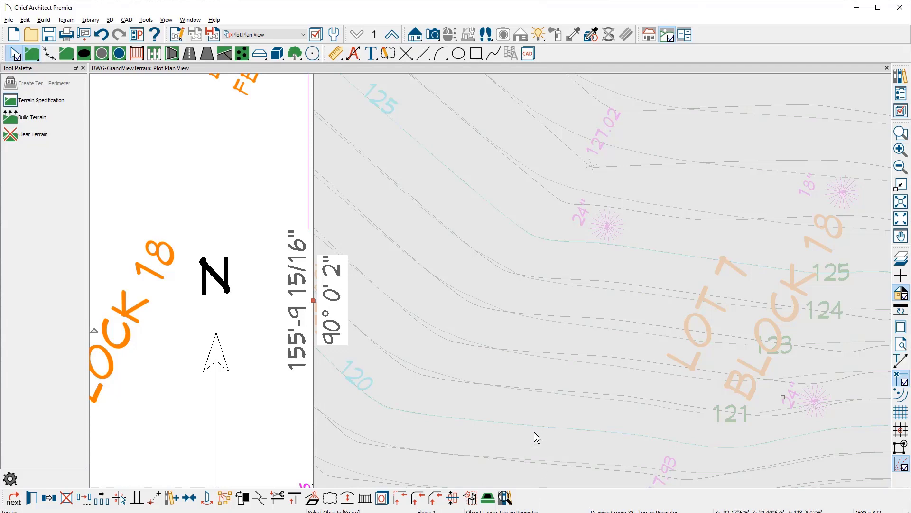
- Set General CAD defaults to decimal-feet line lengths and quadrant-bearing line angles
click(336, 37)
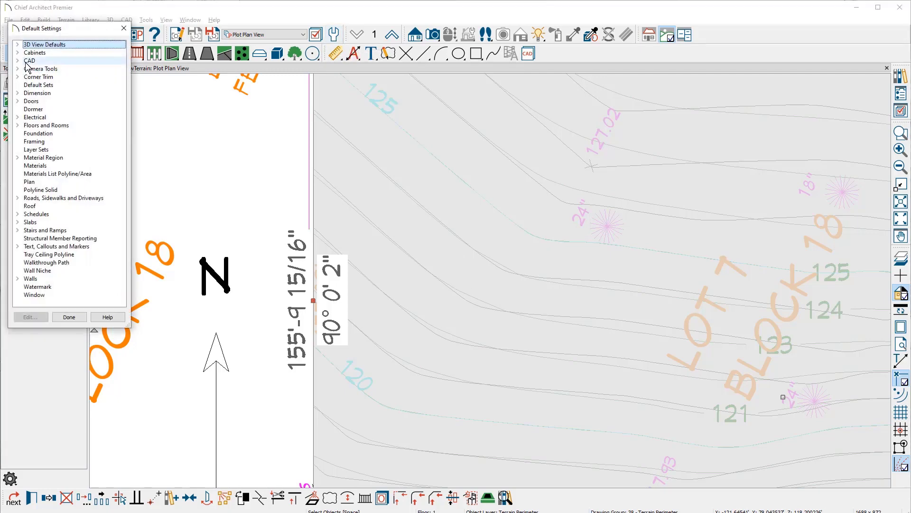
click(17, 61)
double_click(50, 69)
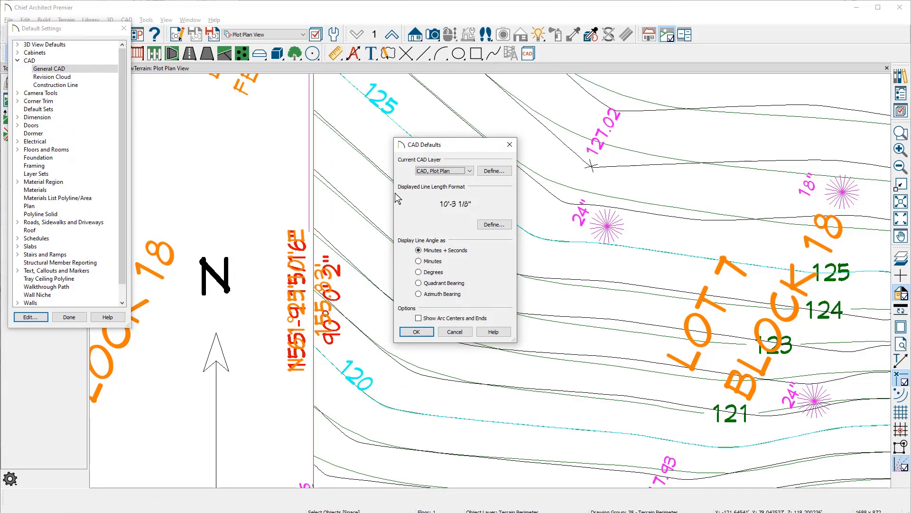
click(494, 224)
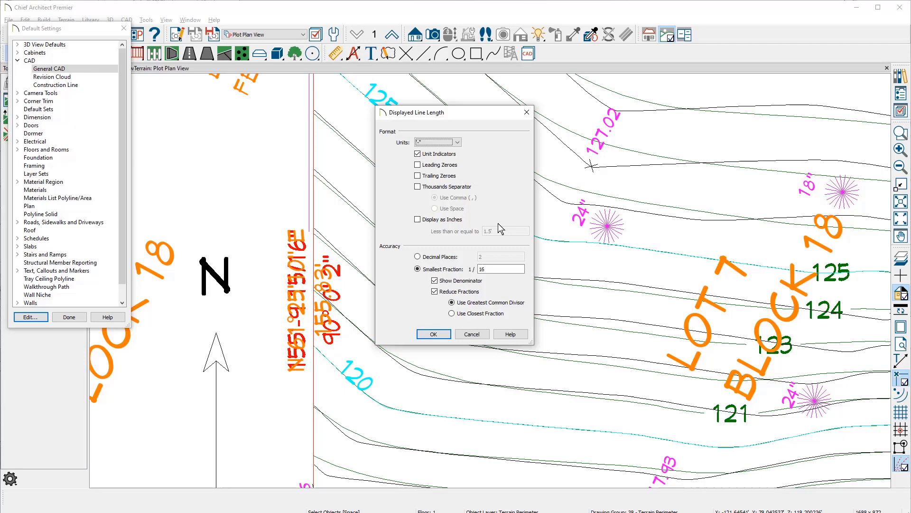
click(457, 143)
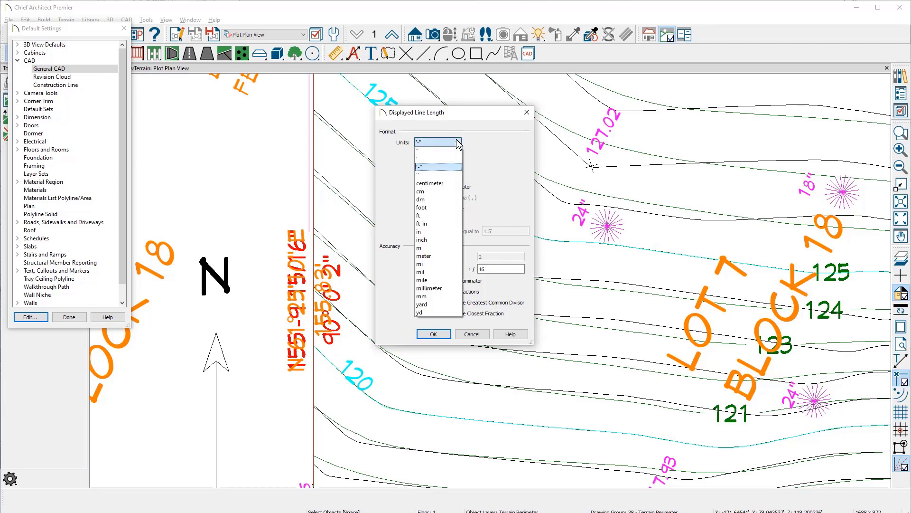
click(422, 215)
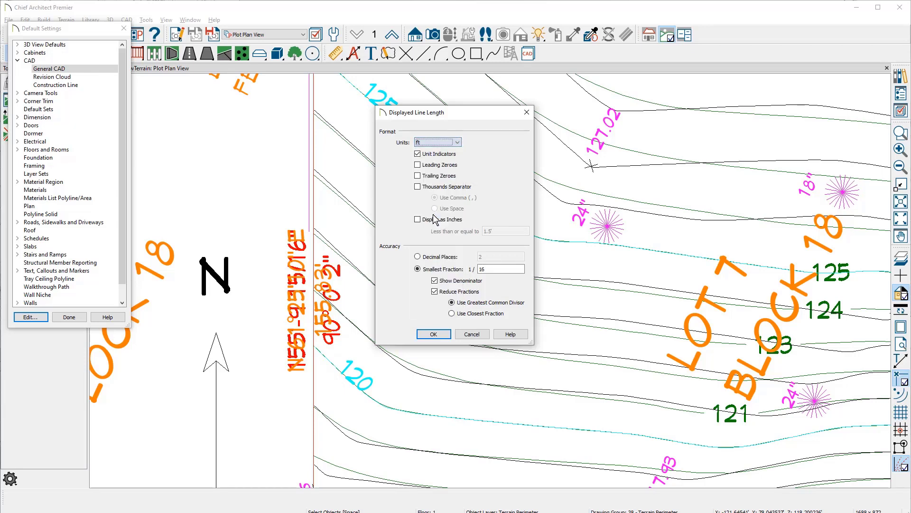
click(433, 258)
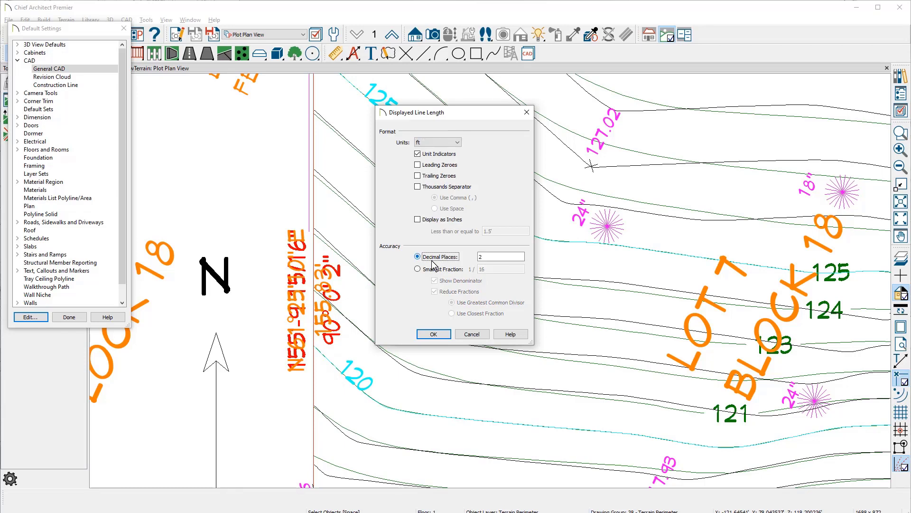
click(434, 334)
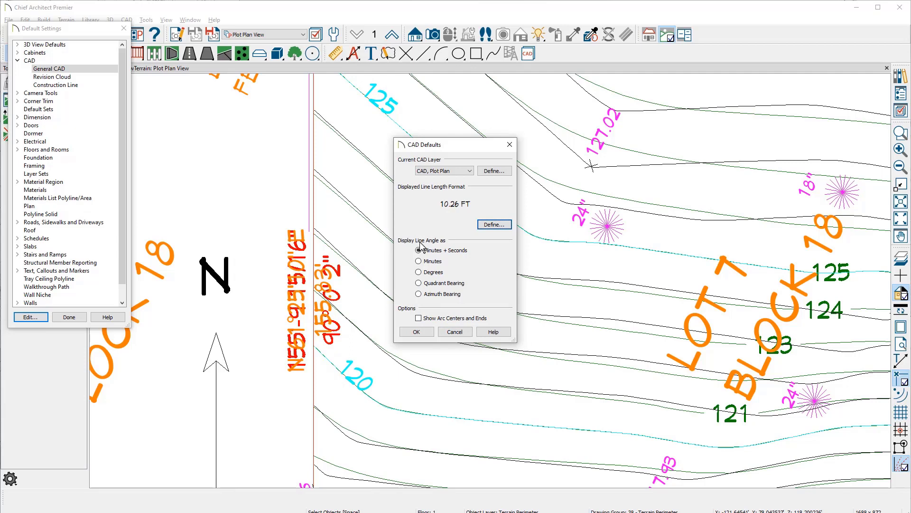
click(419, 283)
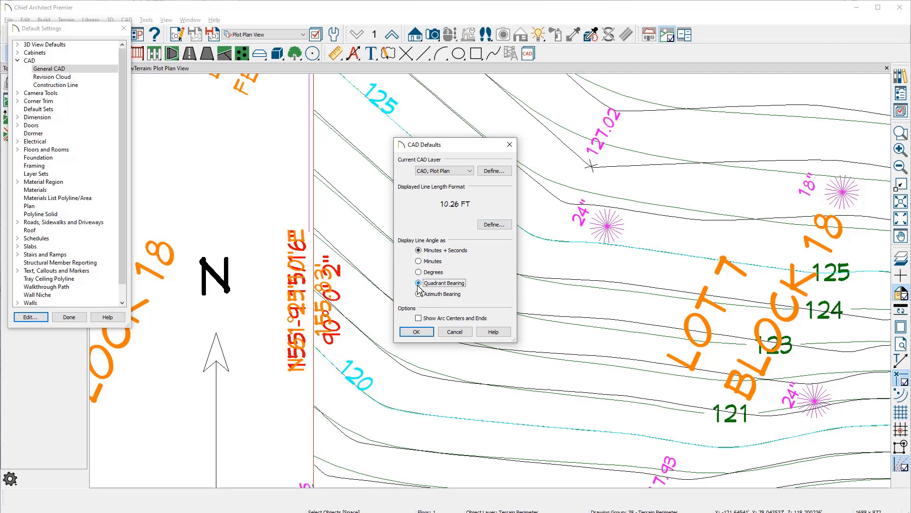
click(416, 331)
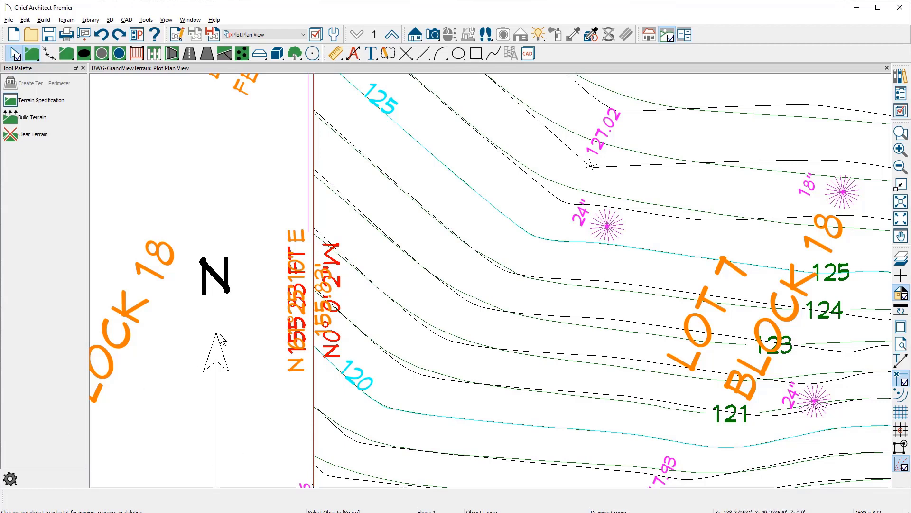
- Move the surveyor bearing text right of the line and the 155.83' text to its left
click(298, 300)
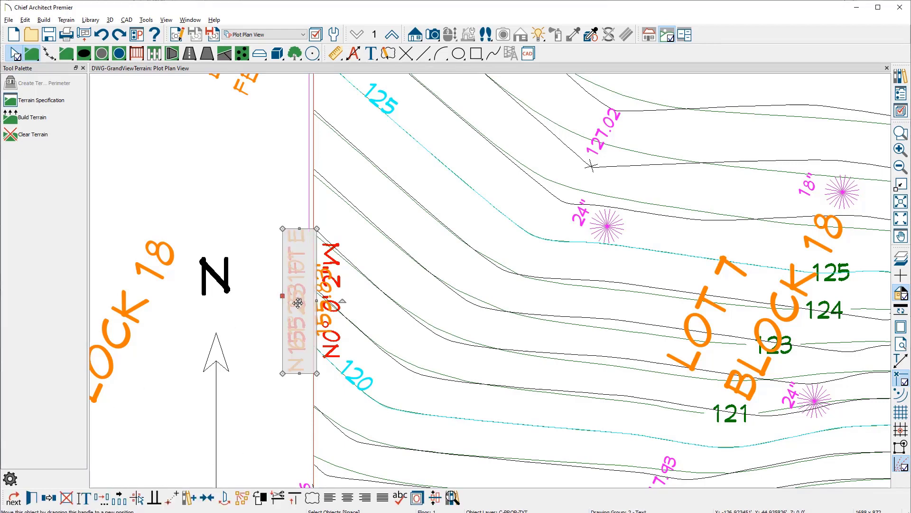
drag(298, 301, 364, 301)
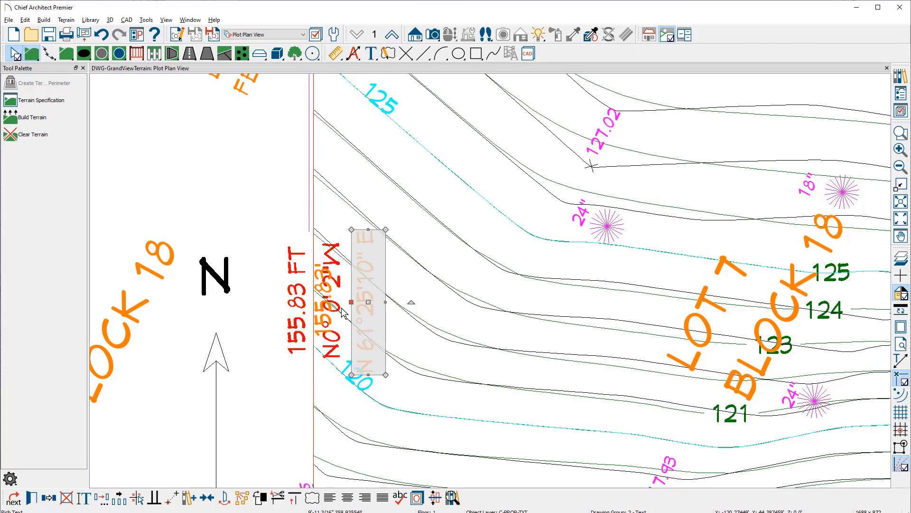
click(327, 307)
click(326, 303)
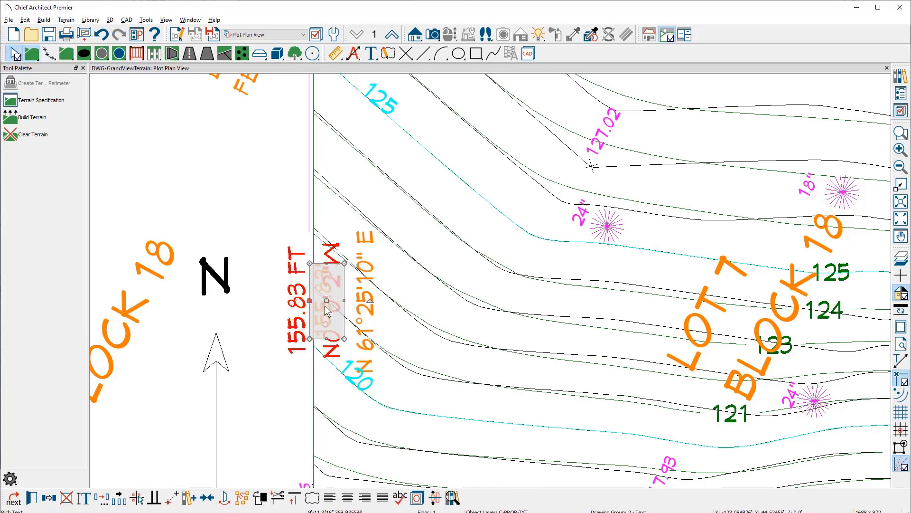
drag(327, 302, 269, 295)
click(275, 302)
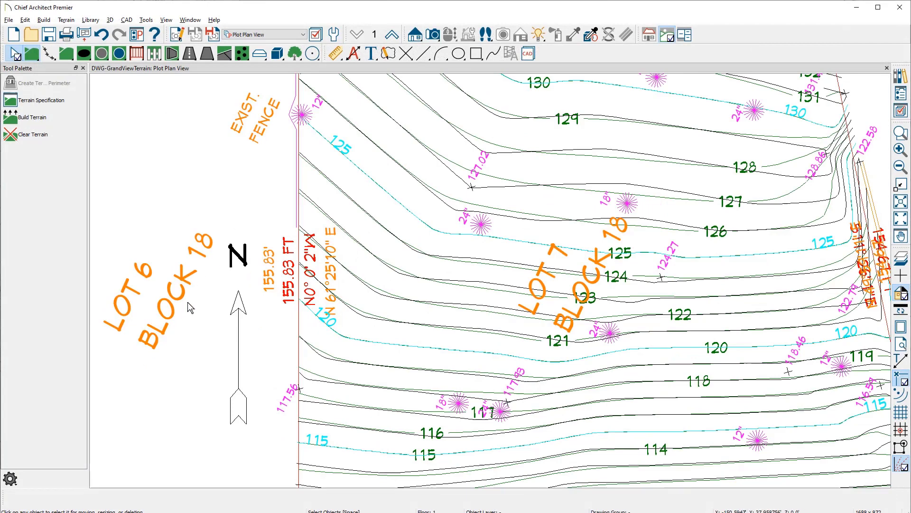
- Rotate the north pointer by 61.42° so the perimeter bearing reads N61° 25' 10"E
click(239, 340)
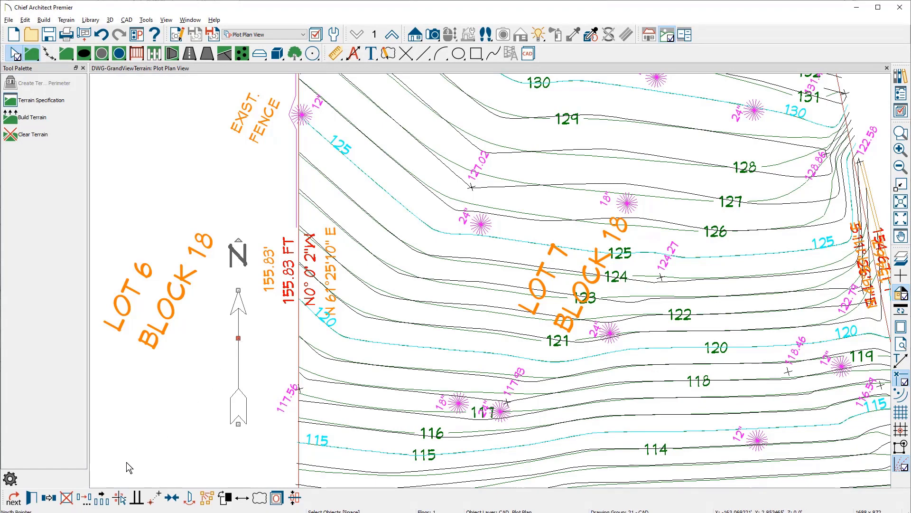
click(86, 498)
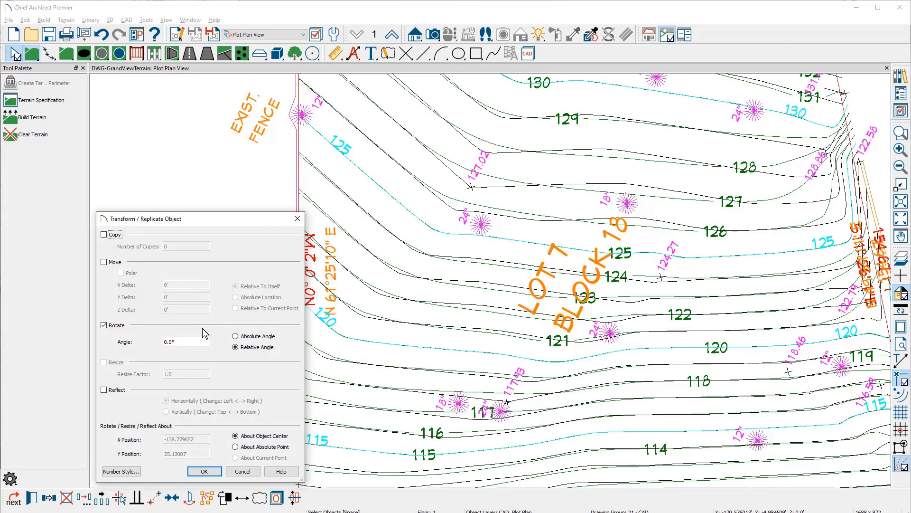
double_click(186, 342)
text(61.42)
key(Return)
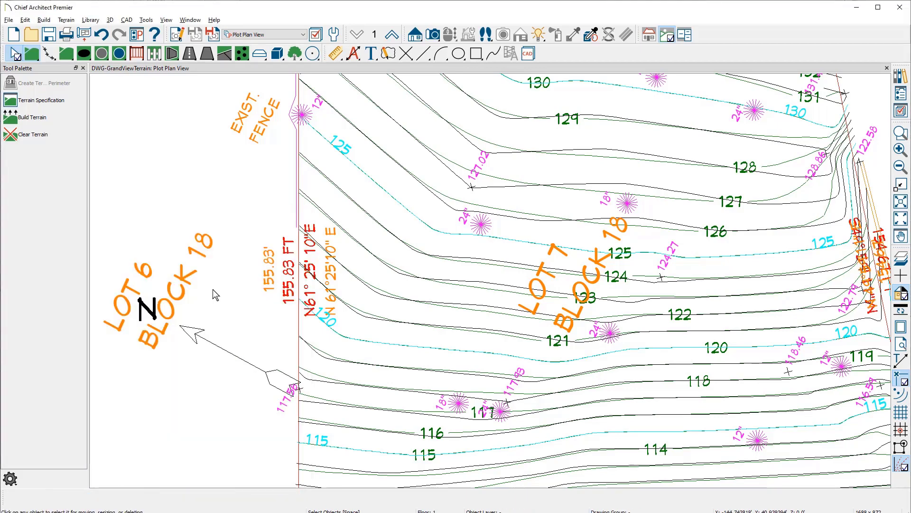
scroll(213, 289, up, 2)
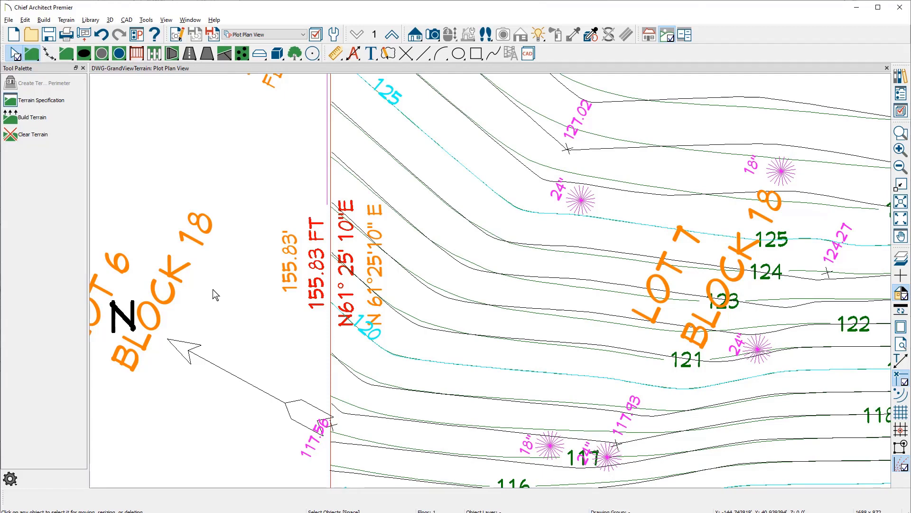
- Use Fill Window (F6) to show the whole rotated lot, terrain and Grand View Drive
key(F6)
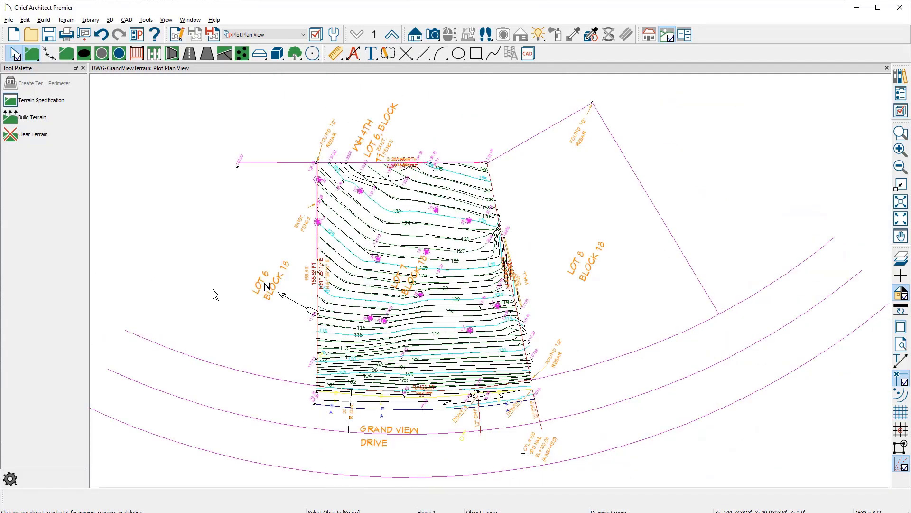